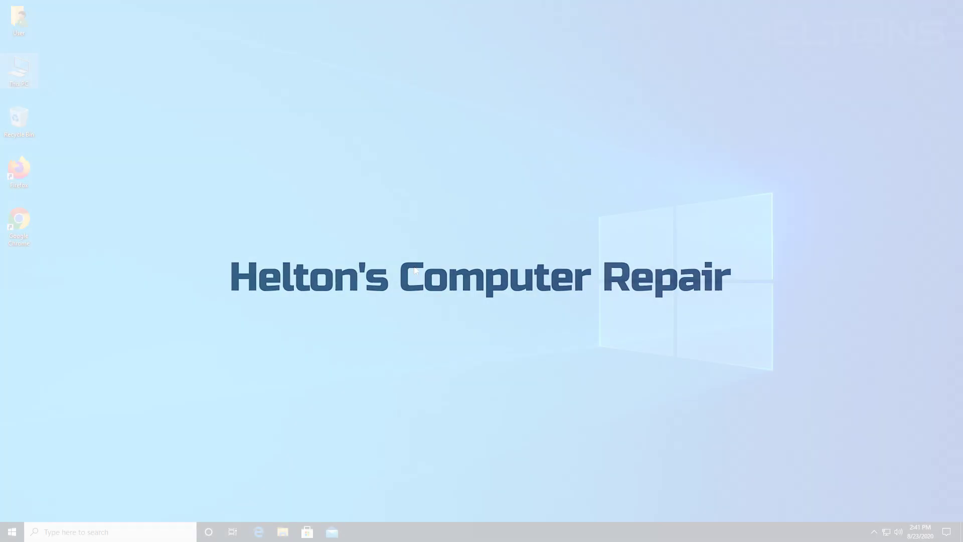
# Step: Search for cmd, run Command Prompt as administrator, and allow it to make changes to the device
pyautogui.click(423, 267)
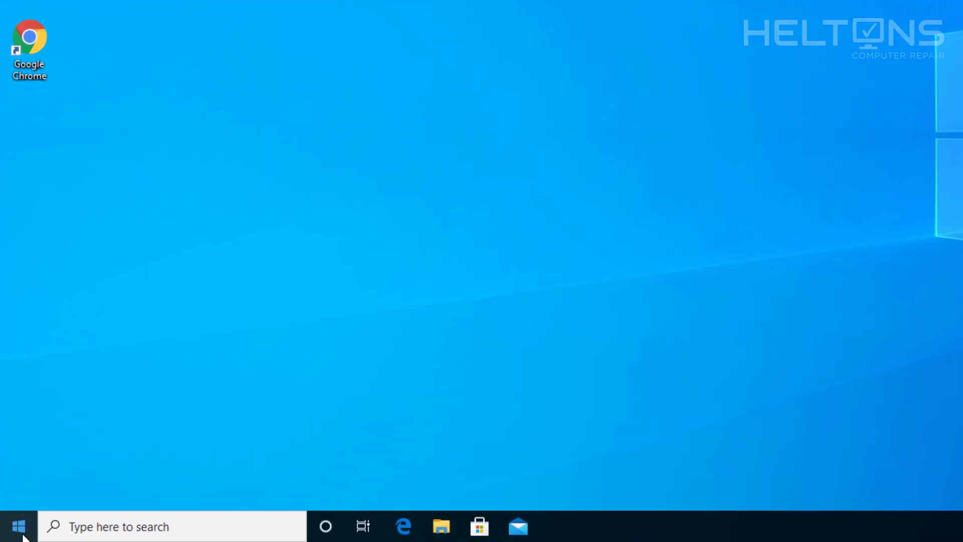
pyautogui.click(30, 531)
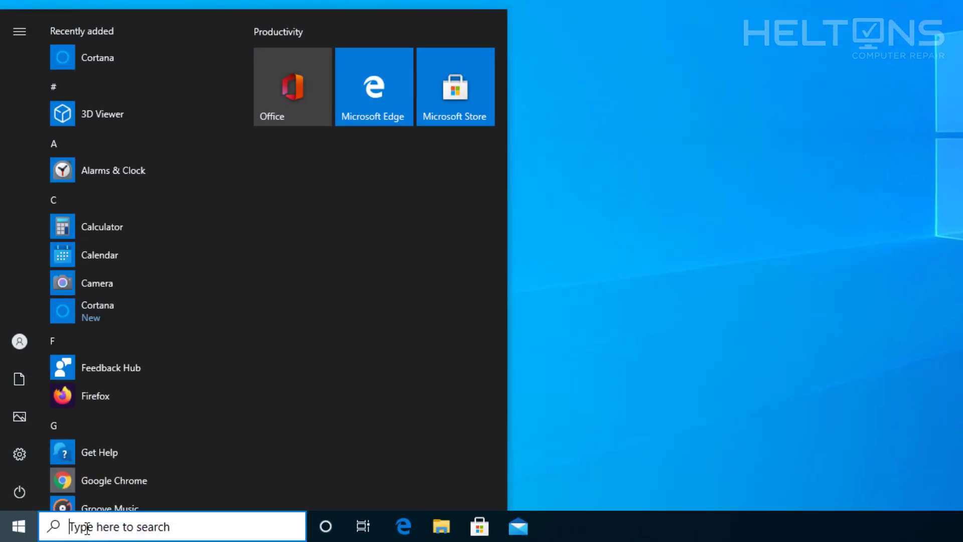
pyautogui.click(87, 526)
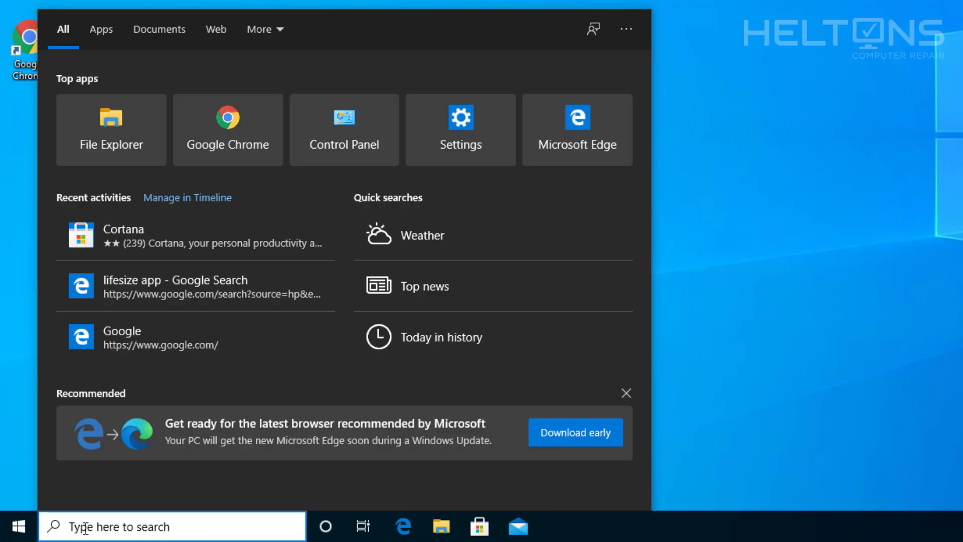
pyautogui.write('cmd')
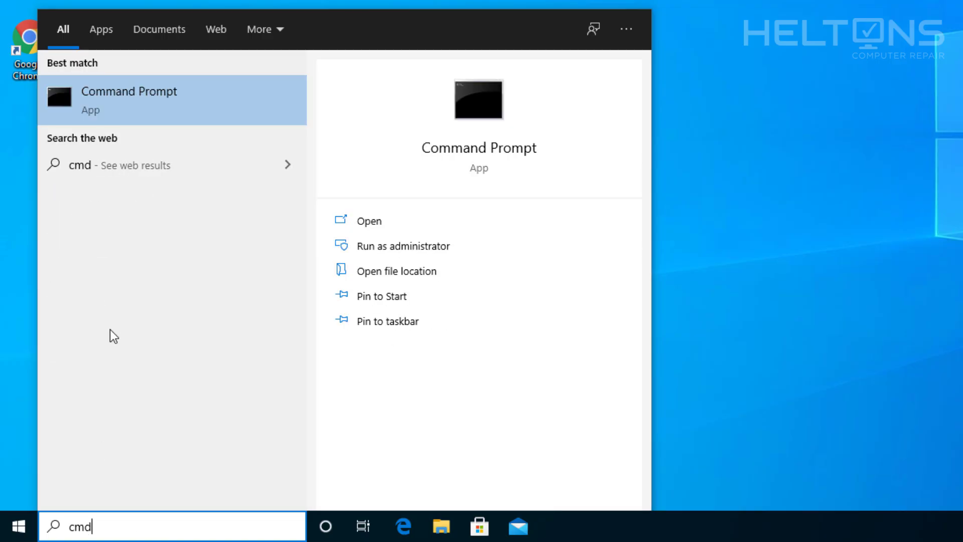
pyautogui.rightClick(120, 90)
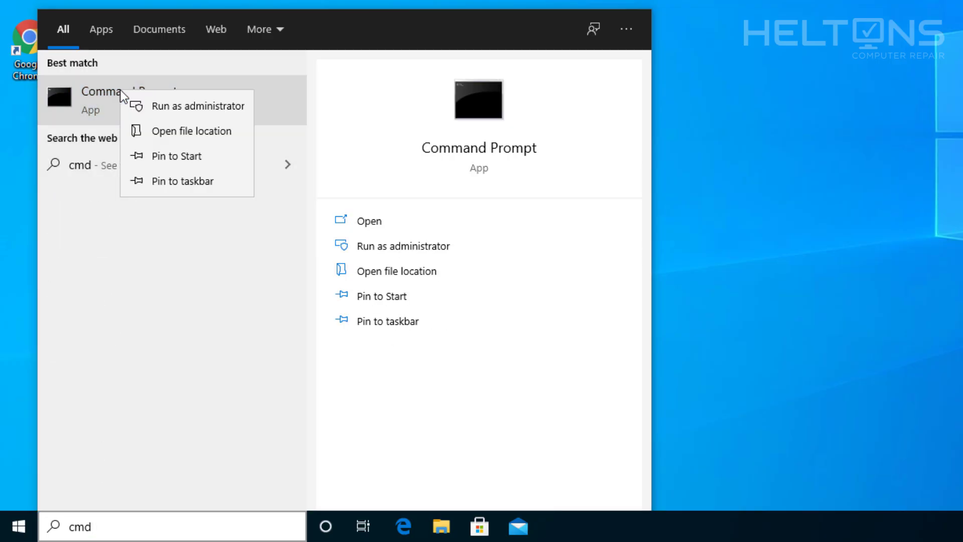
pyautogui.click(150, 106)
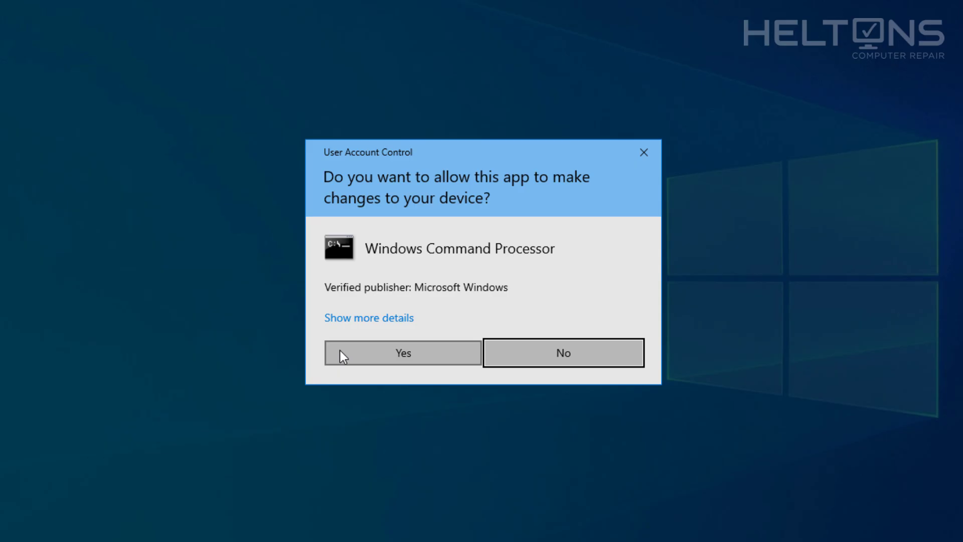
pyautogui.click(340, 351)
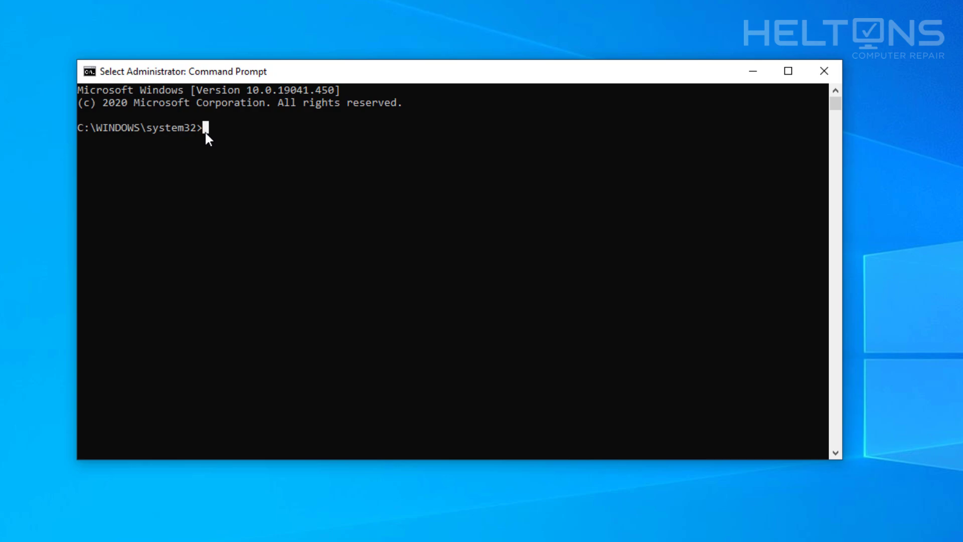
# Step: Create a local user account named USERTEST by running "net user USERTEST /add"
pyautogui.write('net user')
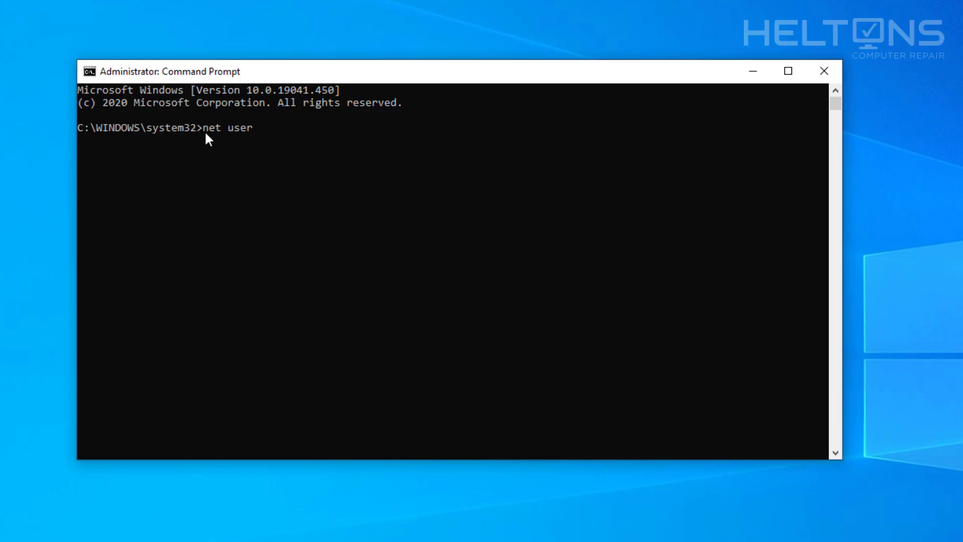
pyautogui.write('USERTEST /add')
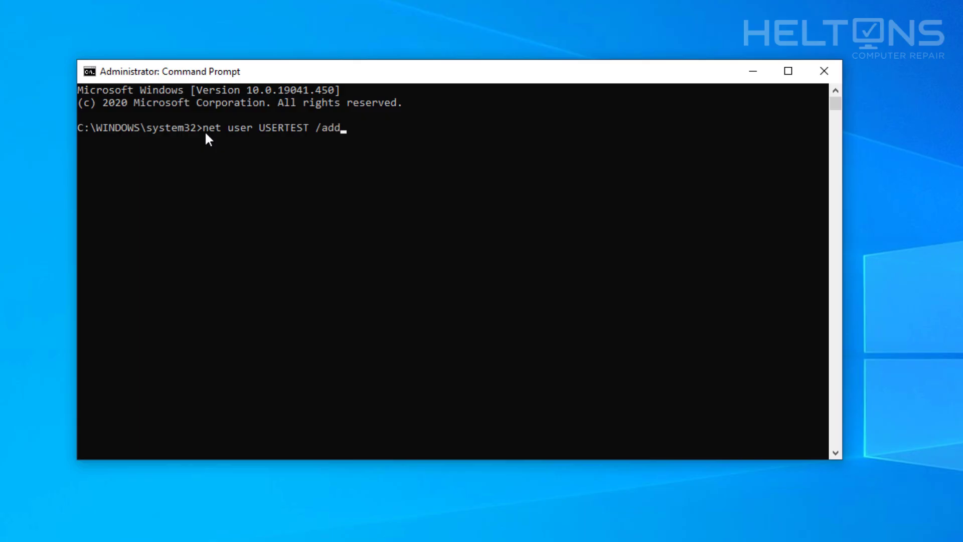
pyautogui.press('Return')
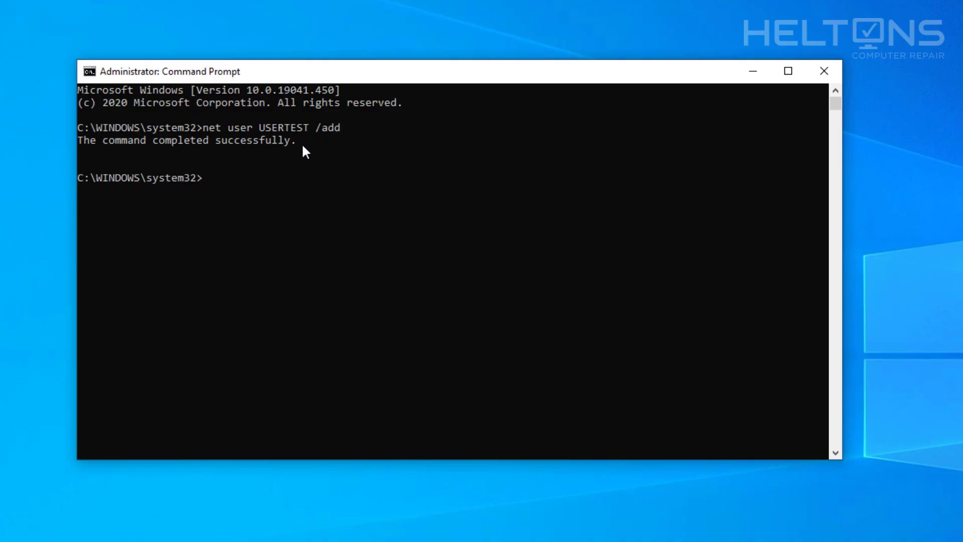
# Step: Run netplwiz from the command line to open the User Accounts dialog
pyautogui.press('Up')
pyautogui.press('BackSpace')
pyautogui.press('BackSpace')
pyautogui.press('BackSpace')
pyautogui.press('BackSpace')
pyautogui.press('BackSpace')
pyautogui.press('BackSpace')
pyautogui.press('BackSpace')
pyautogui.press('BackSpace')
pyautogui.press('BackSpace')
pyautogui.press('BackSpace')
pyautogui.press('BackSpace')
pyautogui.press('BackSpace')
pyautogui.press('BackSpace')
pyautogui.press('BackSpace')
pyautogui.press('BackSpace')
pyautogui.press('BackSpace')
pyautogui.press('BackSpace')
pyautogui.press('BackSpace')
pyautogui.press('BackSpace')
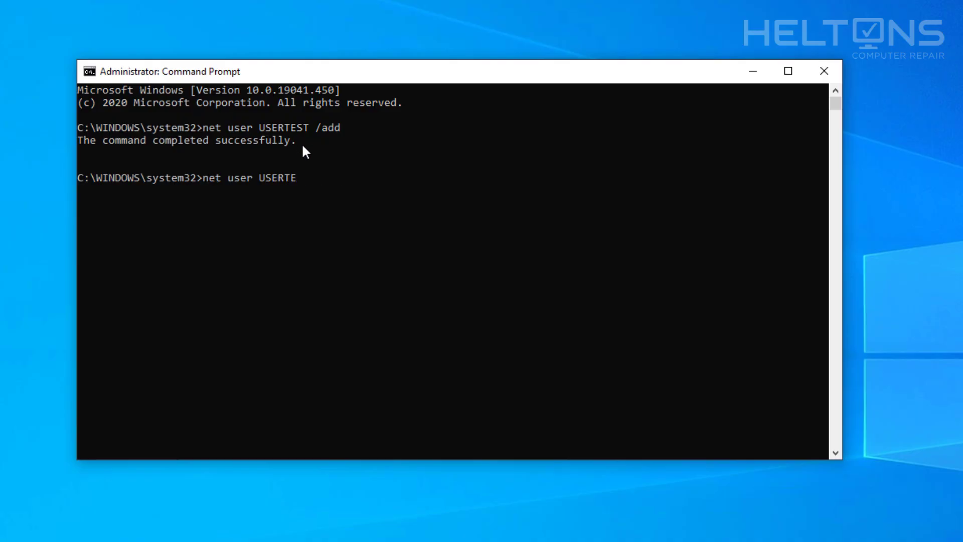
pyautogui.write('plwiz')
pyautogui.press('Return')
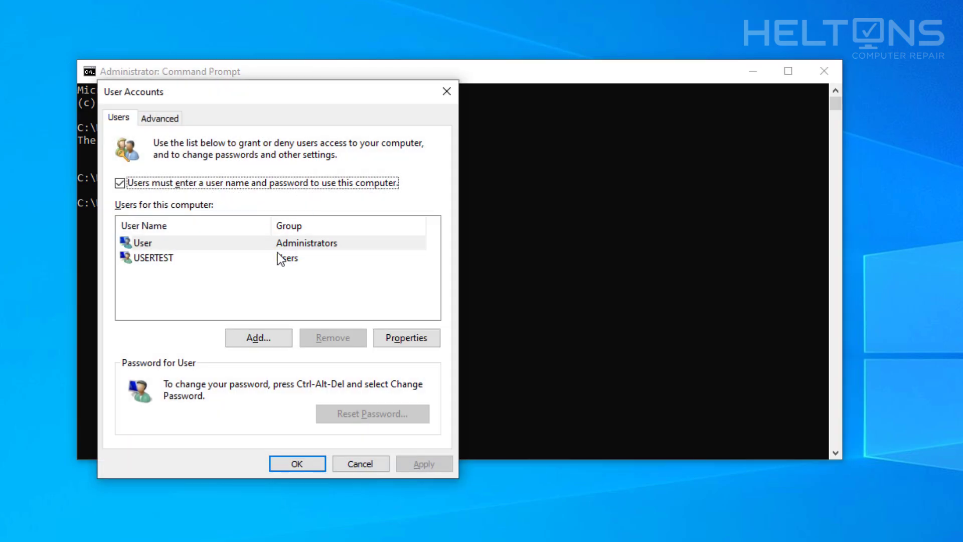
# Step: Change the USERTEST account's group membership to Administrator and confirm the User Accounts dialog
pyautogui.click(151, 245)
pyautogui.click(153, 260)
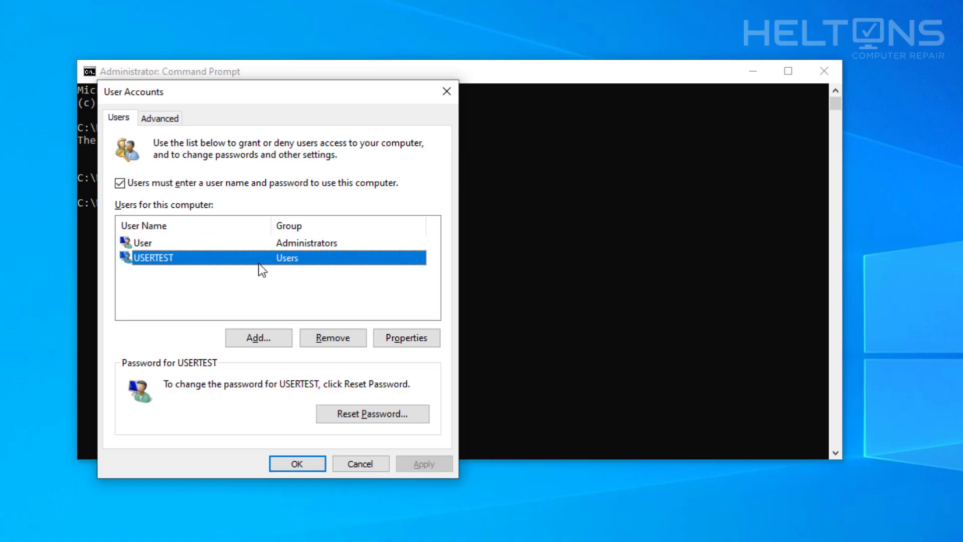
pyautogui.click(386, 337)
pyautogui.click(226, 183)
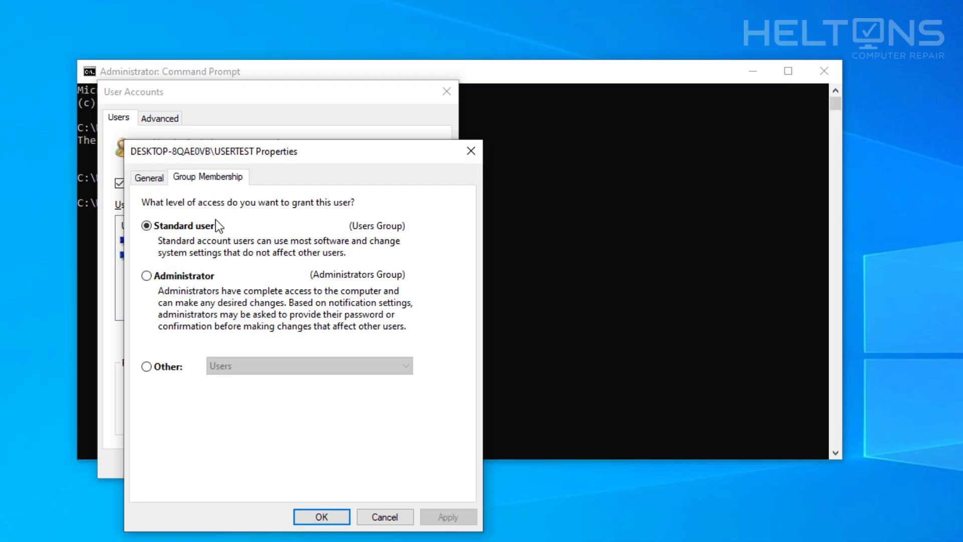
pyautogui.click(195, 275)
pyautogui.click(447, 517)
pyautogui.click(335, 516)
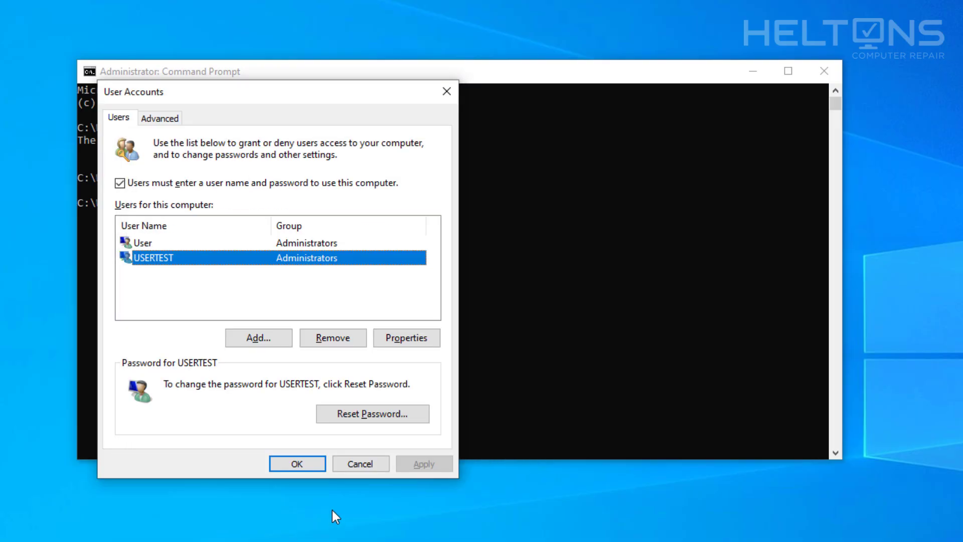
pyautogui.click(316, 465)
# Step: Close Command Prompt and sign out of the current Windows account
pyautogui.click(448, 353)
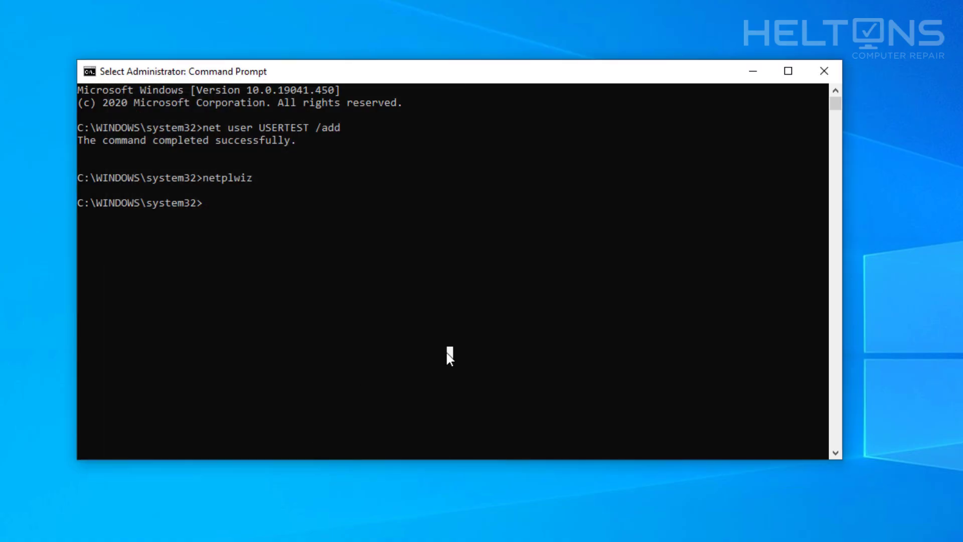
pyautogui.click(818, 73)
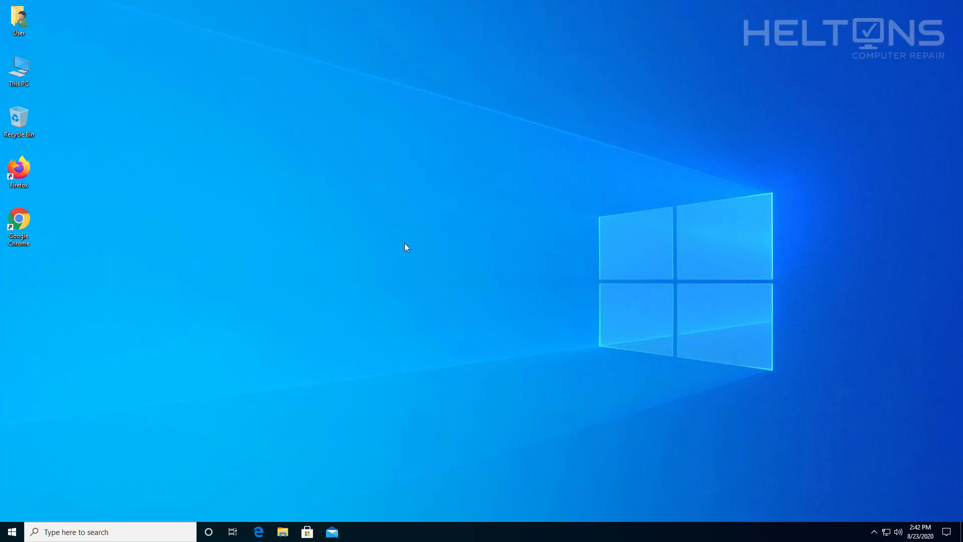
pyautogui.click(12, 531)
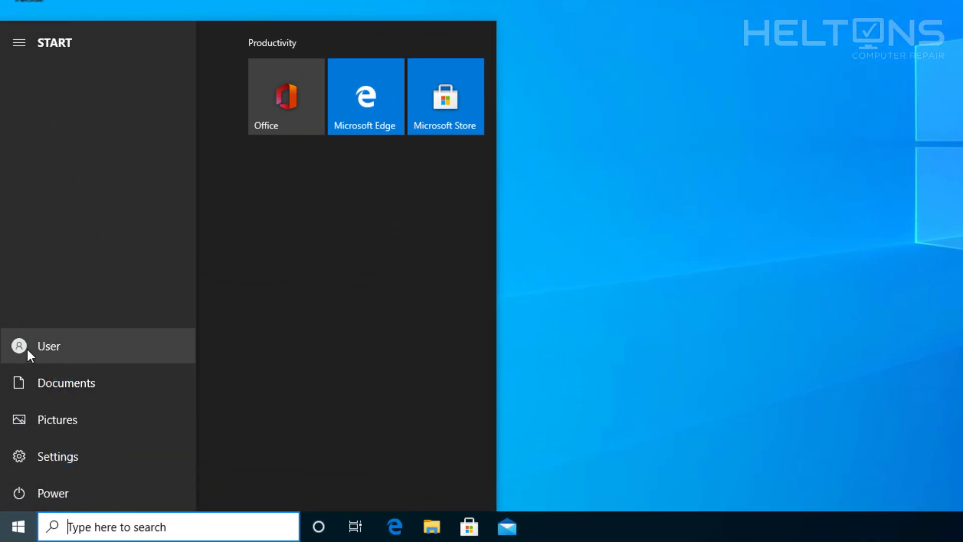
pyautogui.click(55, 347)
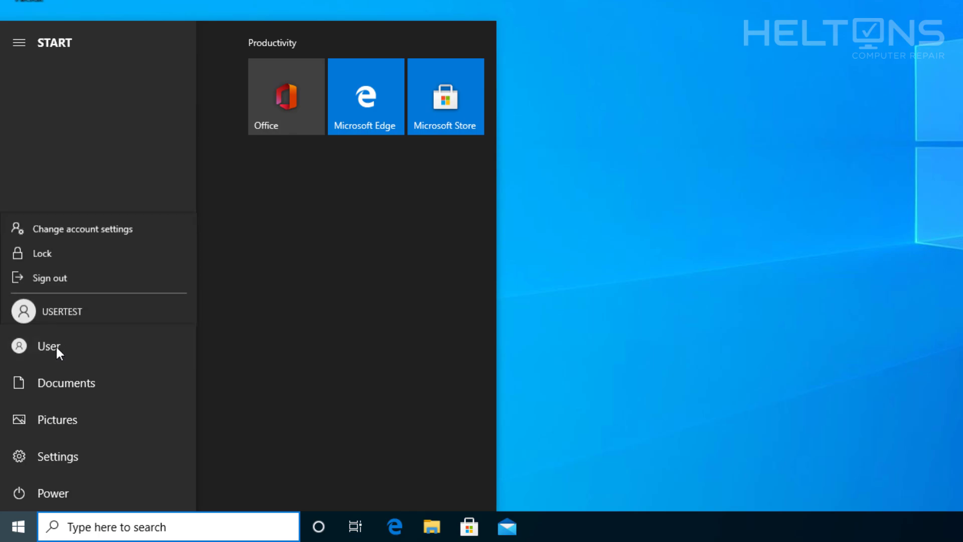
pyautogui.click(46, 275)
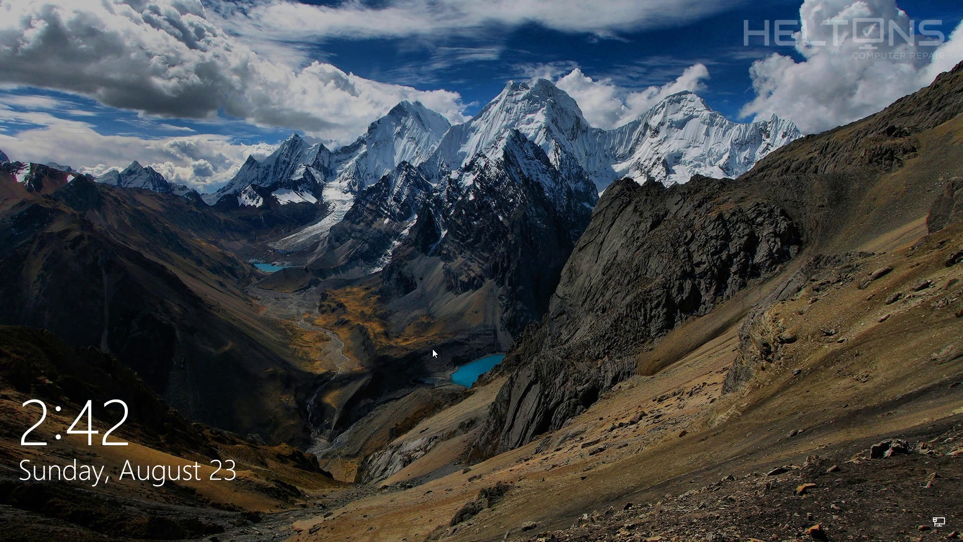
# Step: Sign in to the USERTEST account and accept the preset device privacy settings
pyautogui.click(432, 352)
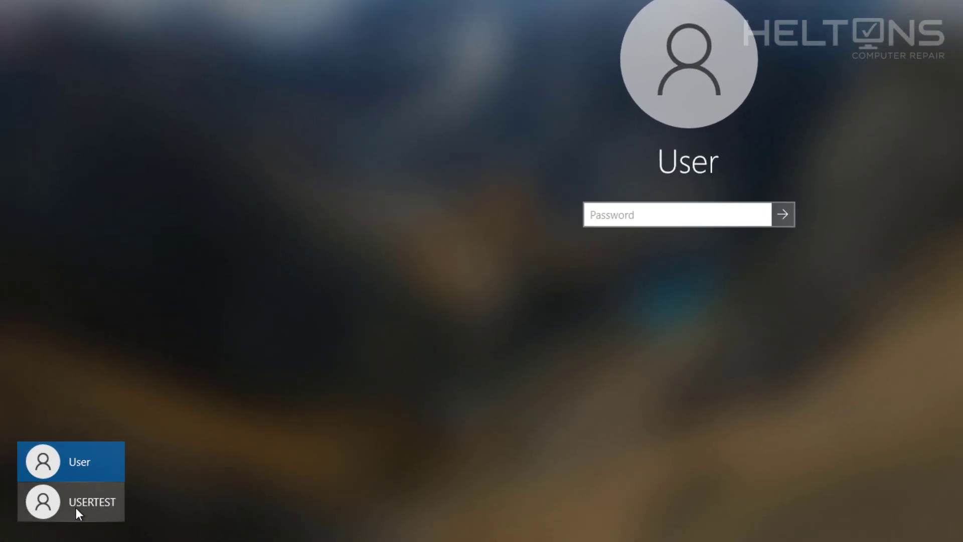
pyautogui.click(87, 502)
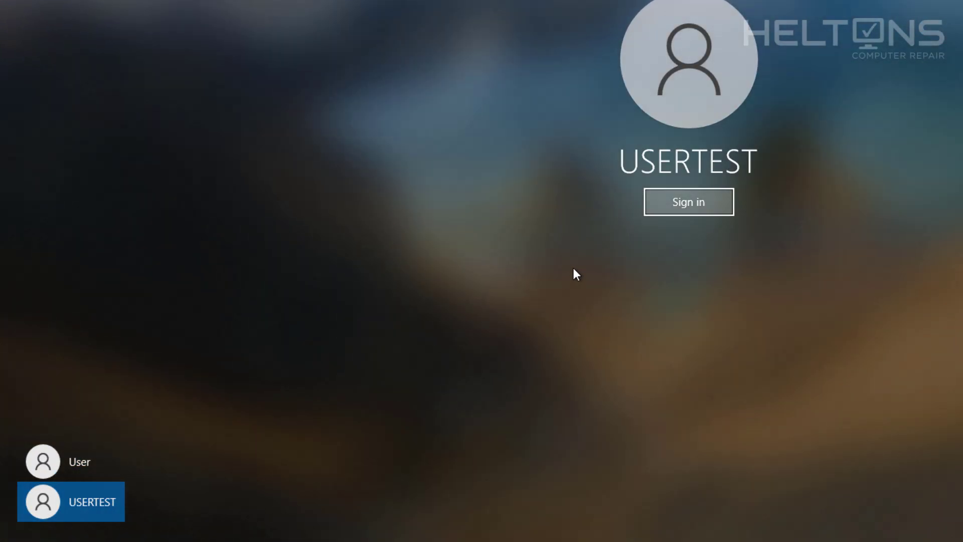
pyautogui.click(682, 207)
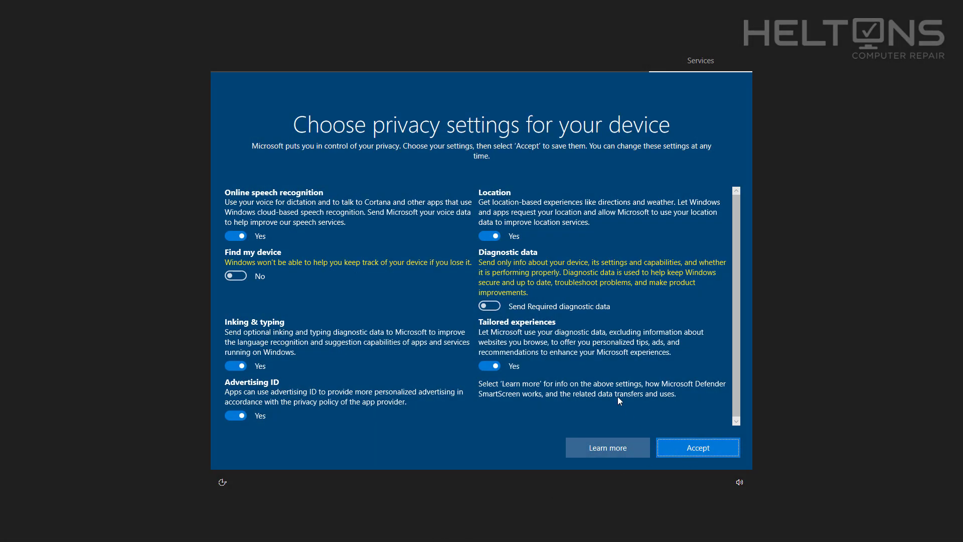
pyautogui.click(696, 456)
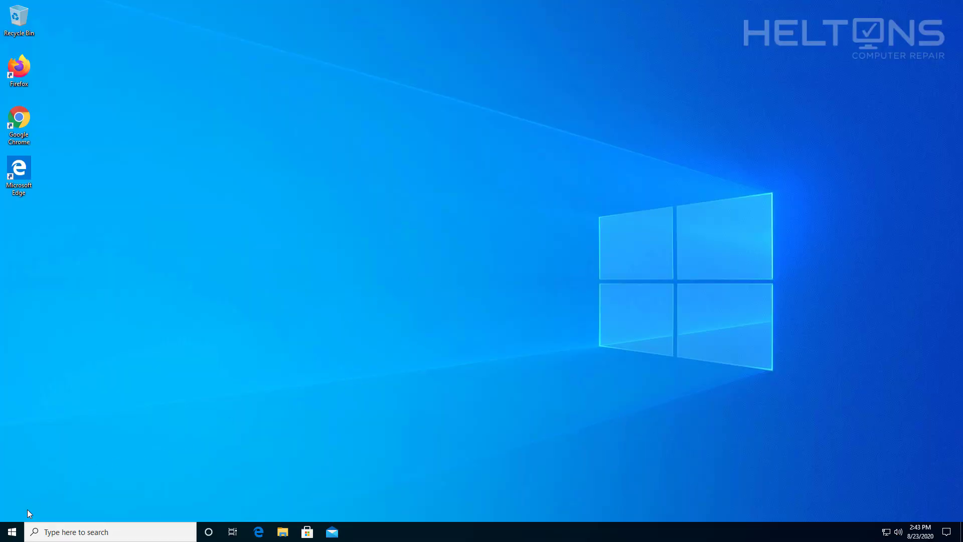
# Step: Check in the Start menu which account is signed in
pyautogui.click(12, 531)
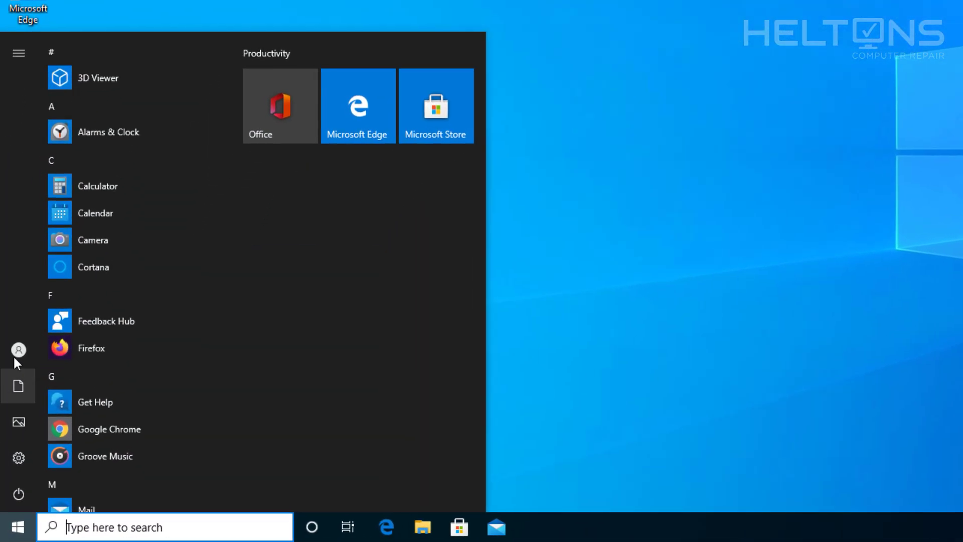
pyautogui.moveTo(14, 356)
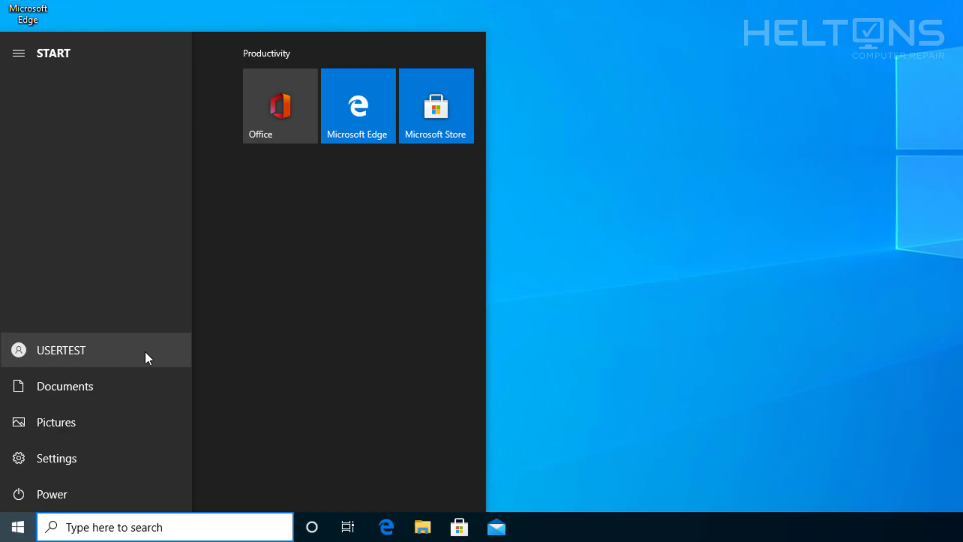
pyautogui.click(611, 310)
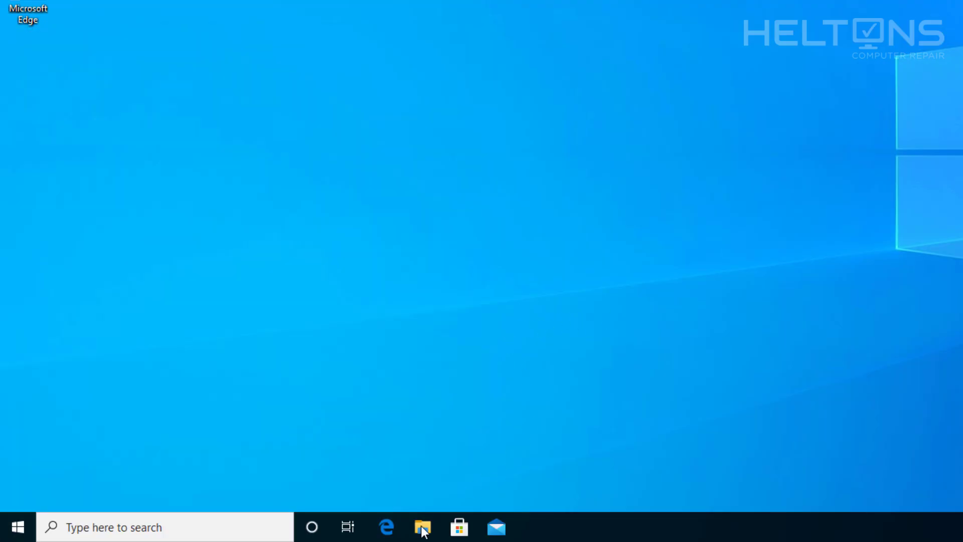
# Step: Switch to File Explorer, view the profile folders in Users on Local Disk (C:), and minimize the window
pyautogui.click(423, 531)
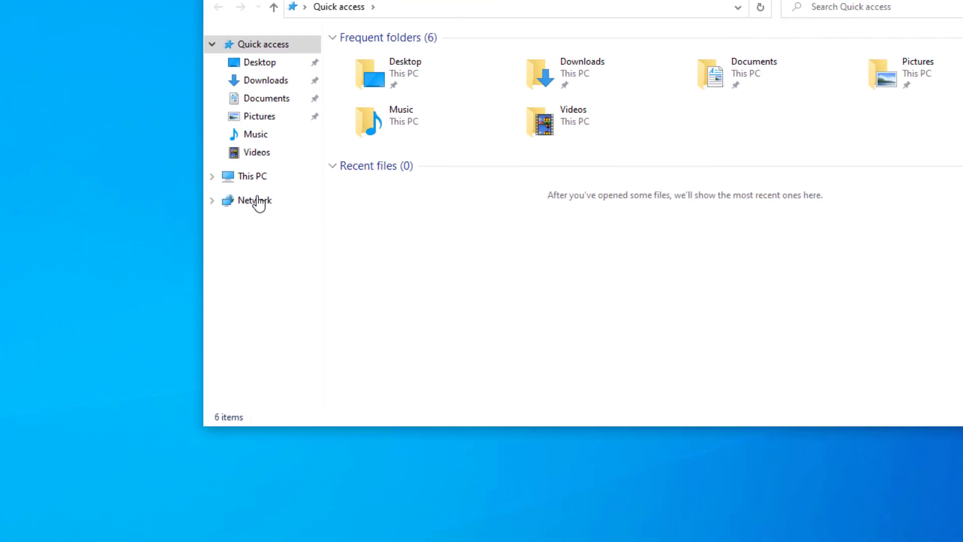
pyautogui.click(228, 178)
pyautogui.doubleClick(393, 215)
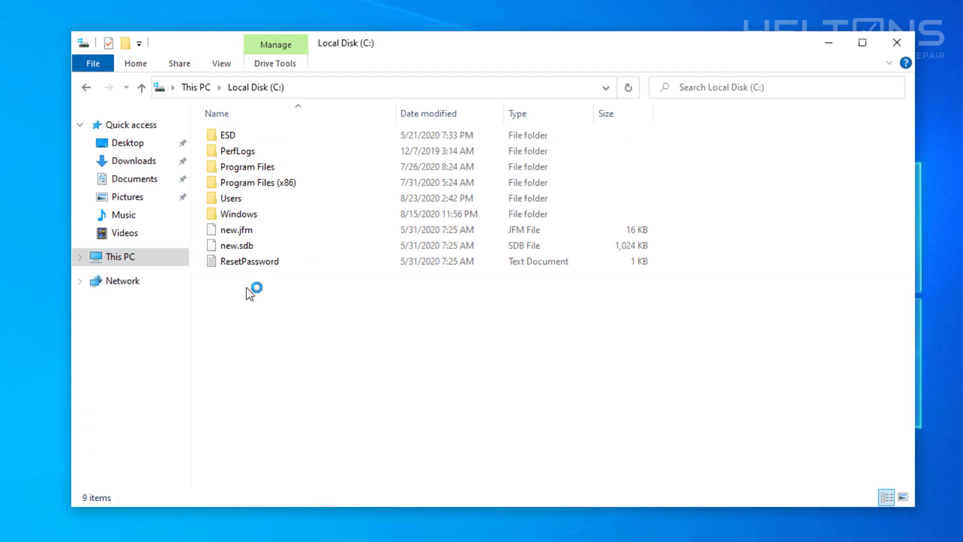
pyautogui.click(236, 198)
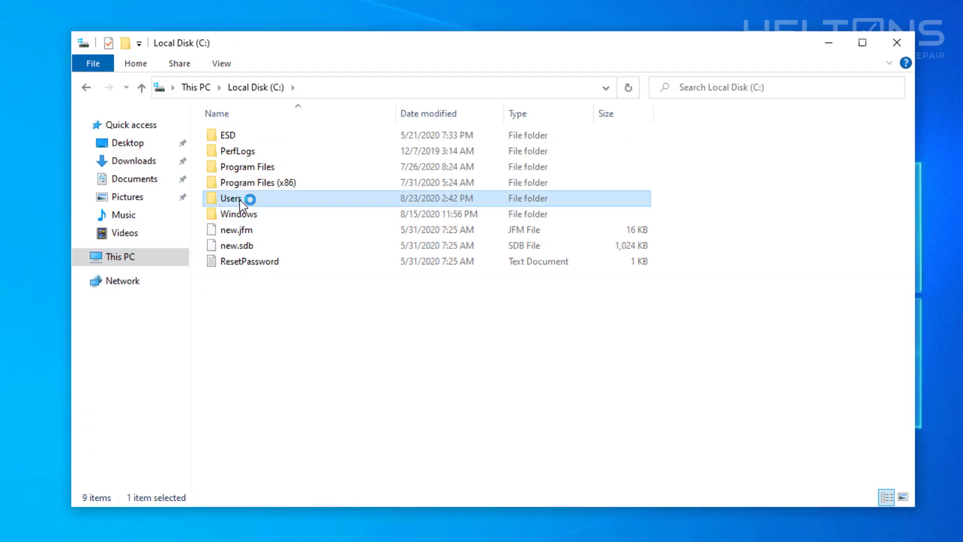
pyautogui.click(125, 265)
pyautogui.doubleClick(278, 303)
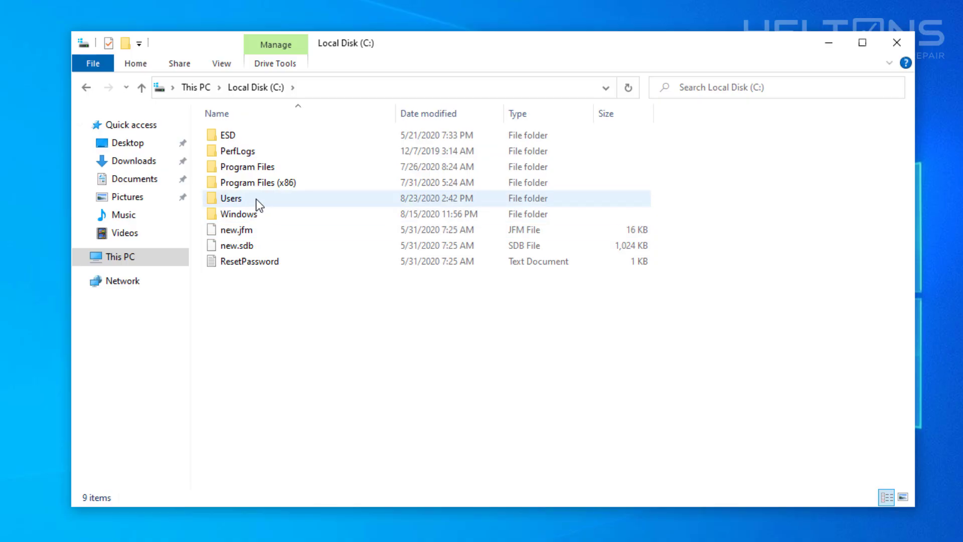
pyautogui.doubleClick(256, 199)
pyautogui.click(245, 156)
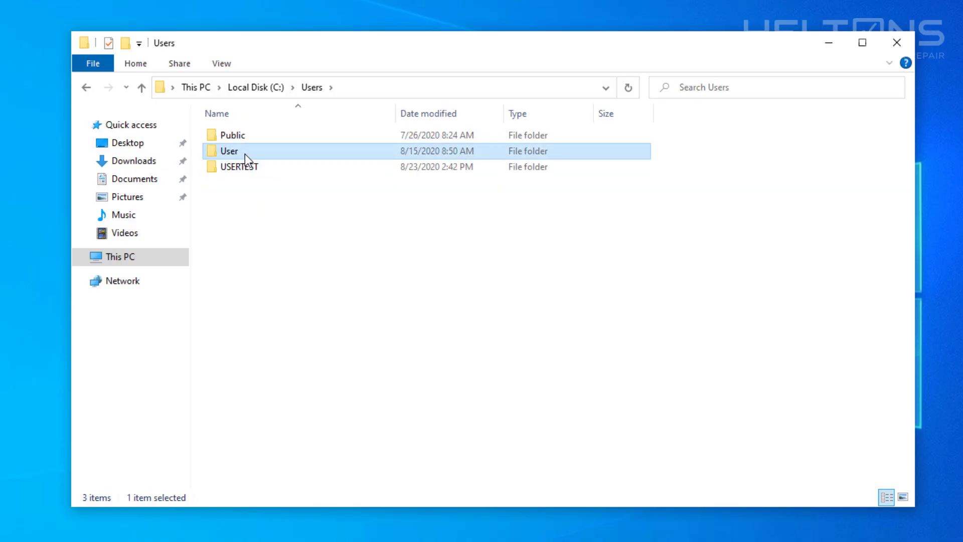
pyautogui.rightClick(246, 157)
pyautogui.click(513, 337)
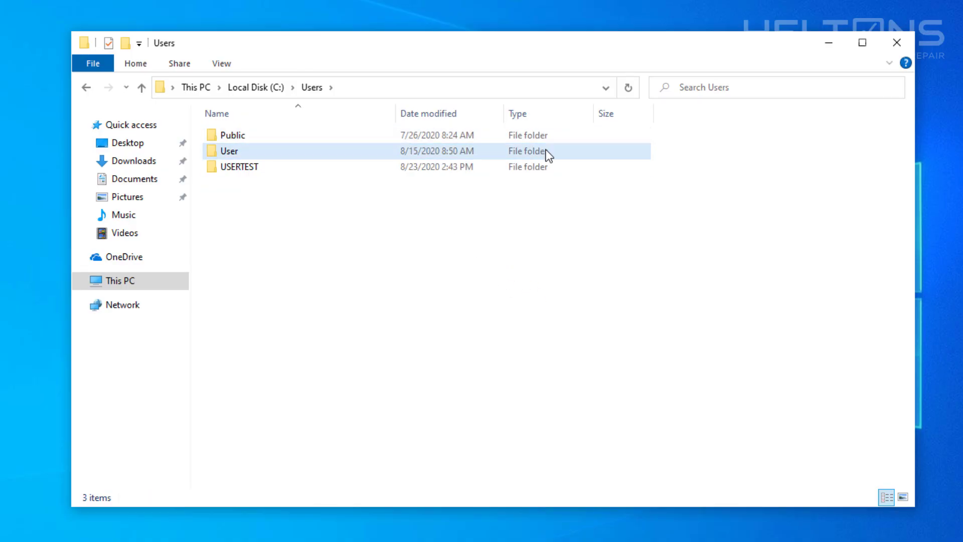
pyautogui.click(828, 41)
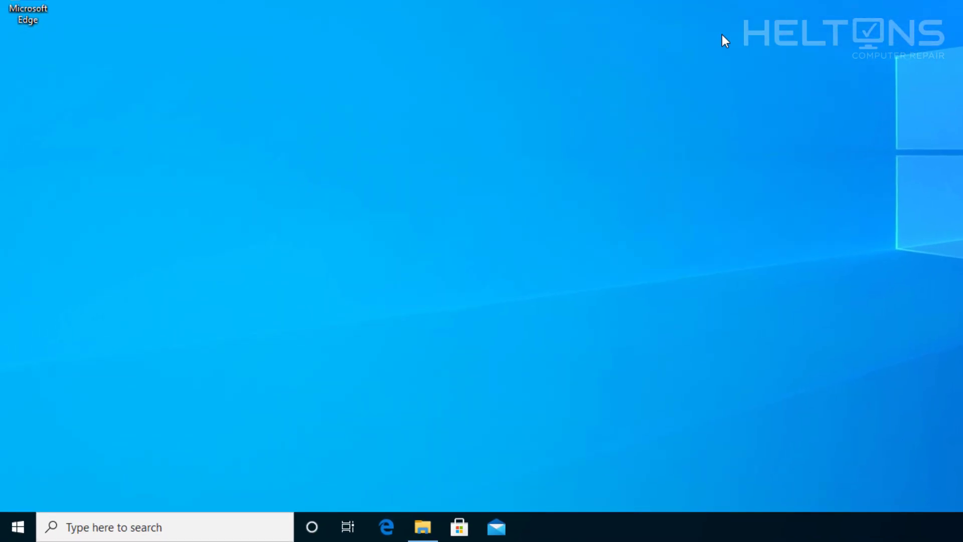
# Step: Open Command Prompt with administrator rights and approve the User Account Control request
pyautogui.click(17, 527)
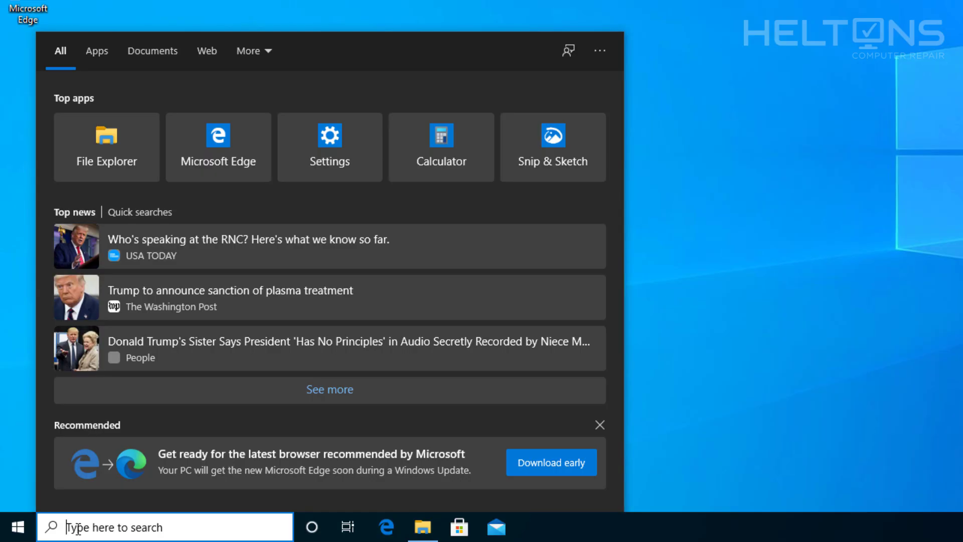
pyautogui.write('cmd')
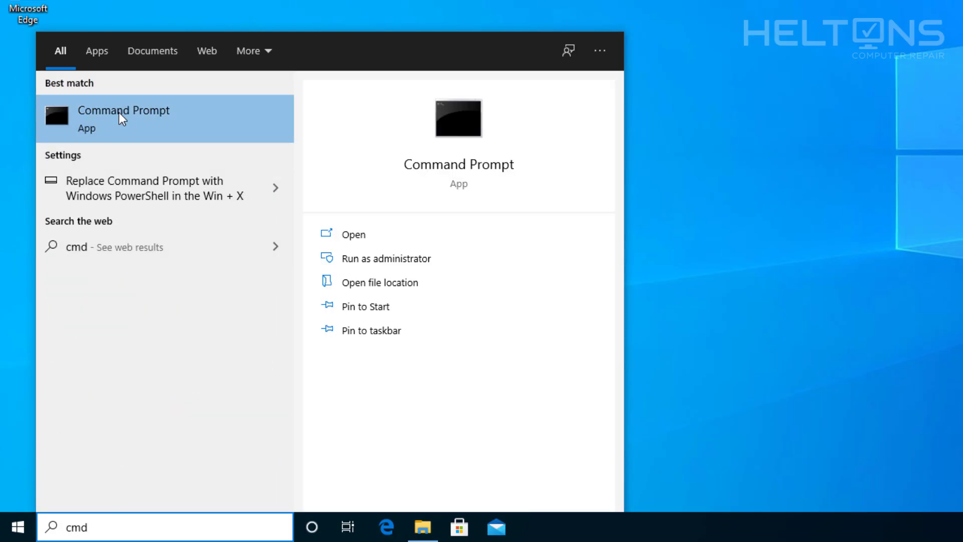
pyautogui.rightClick(137, 121)
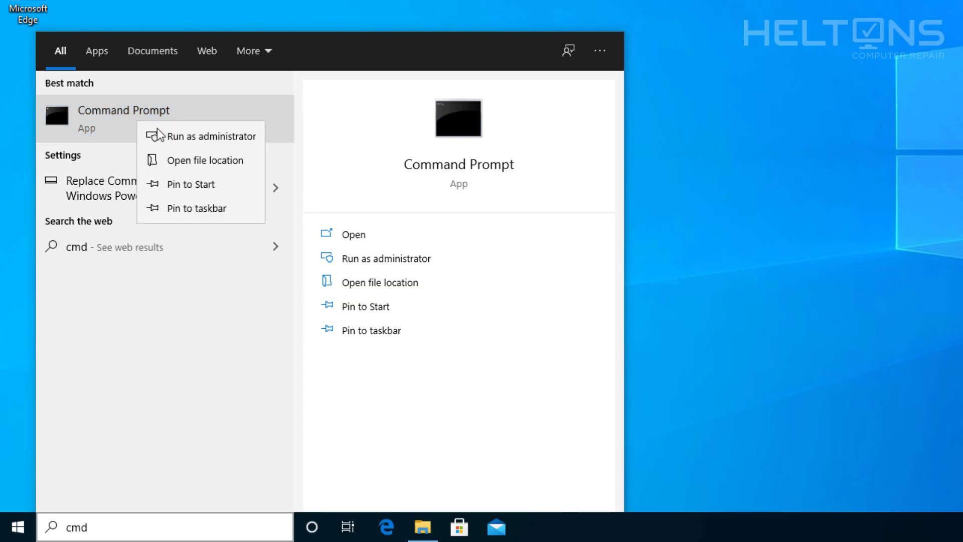
pyautogui.click(164, 132)
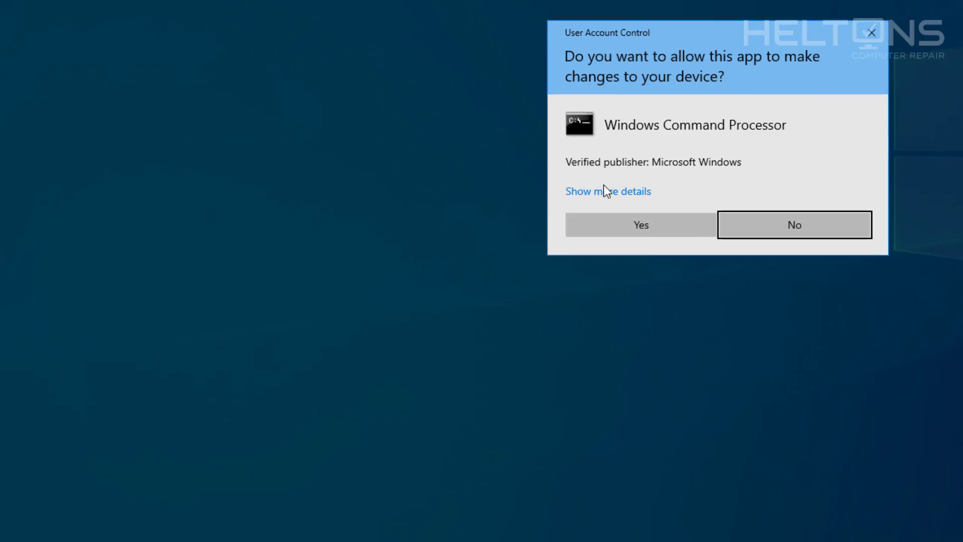
pyautogui.click(394, 342)
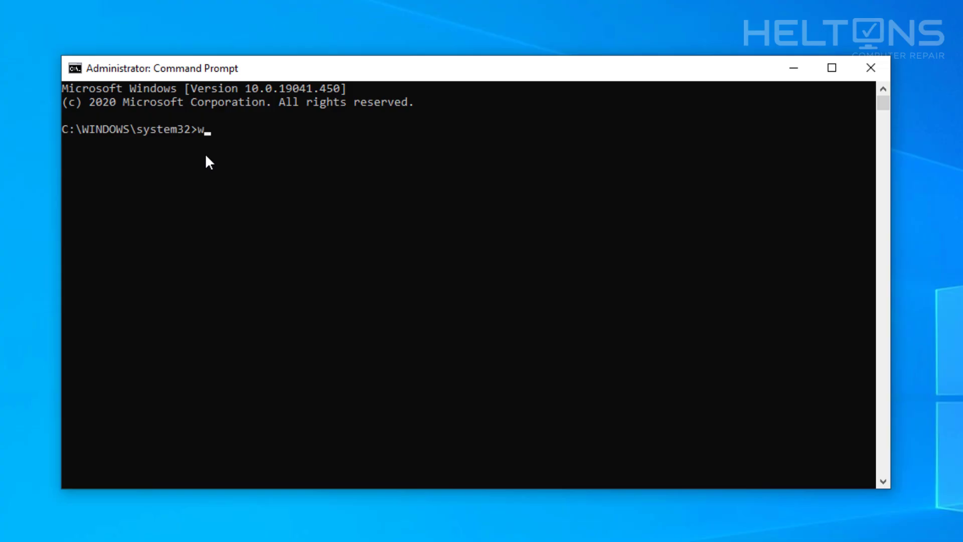
# Step: List the user accounts with their SIDs using "wmic useraccount get name,SID", and minimize the Command Prompt window
pyautogui.write('wmic useraccount')
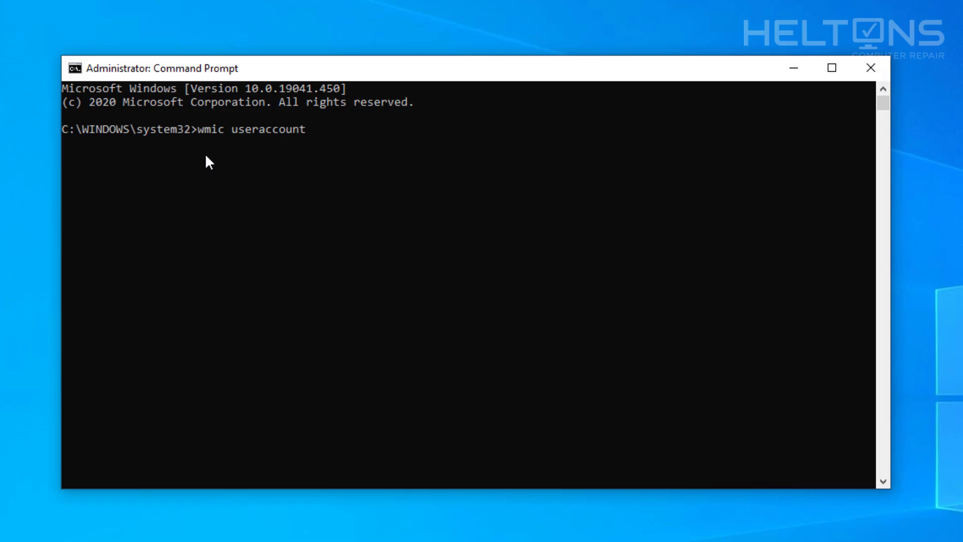
pyautogui.write(' get name,SID')
pyautogui.press('Return')
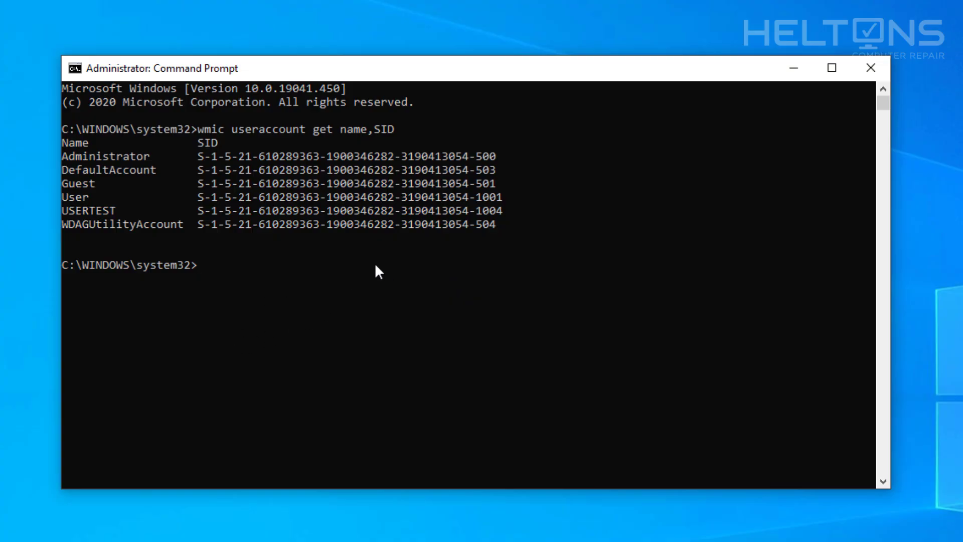
pyautogui.click(796, 71)
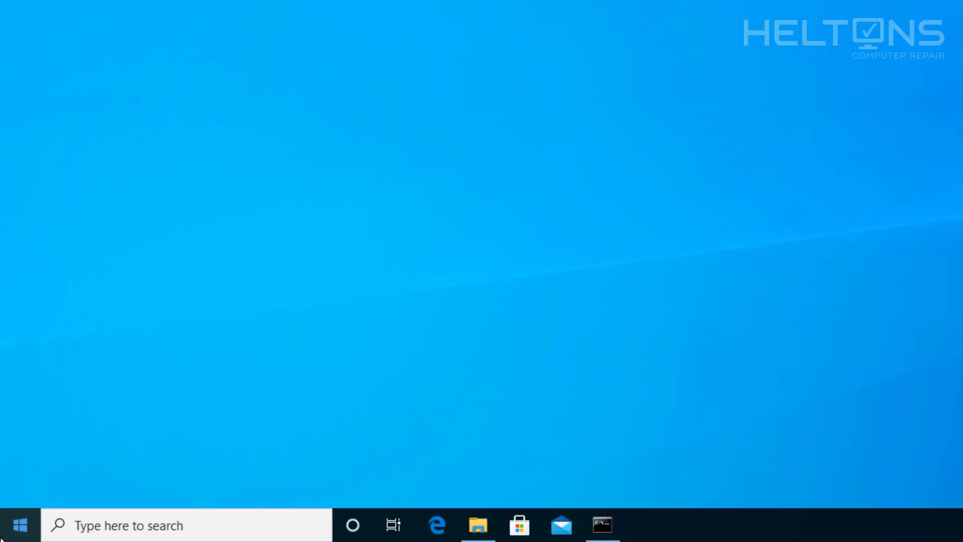
pyautogui.click(7, 528)
pyautogui.write('regedit')
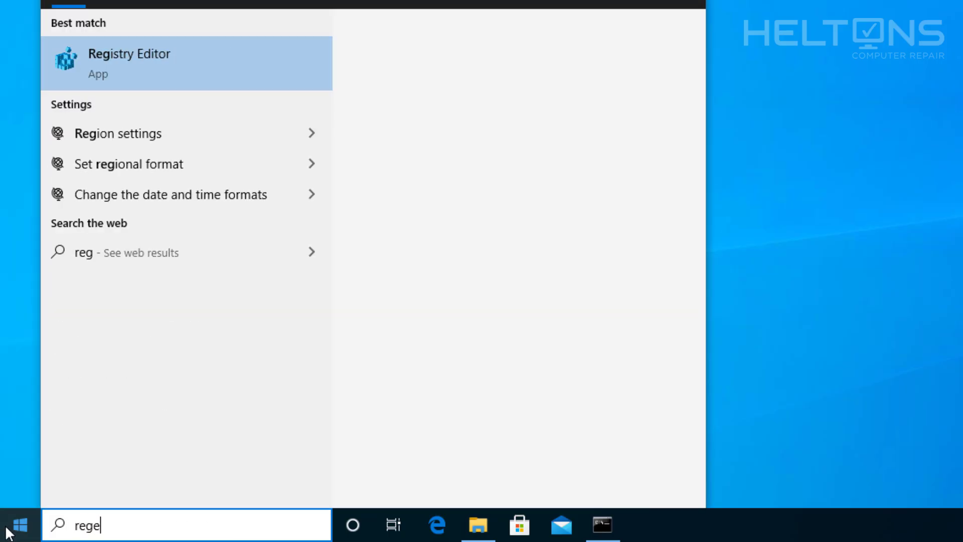
pyautogui.press('Return')
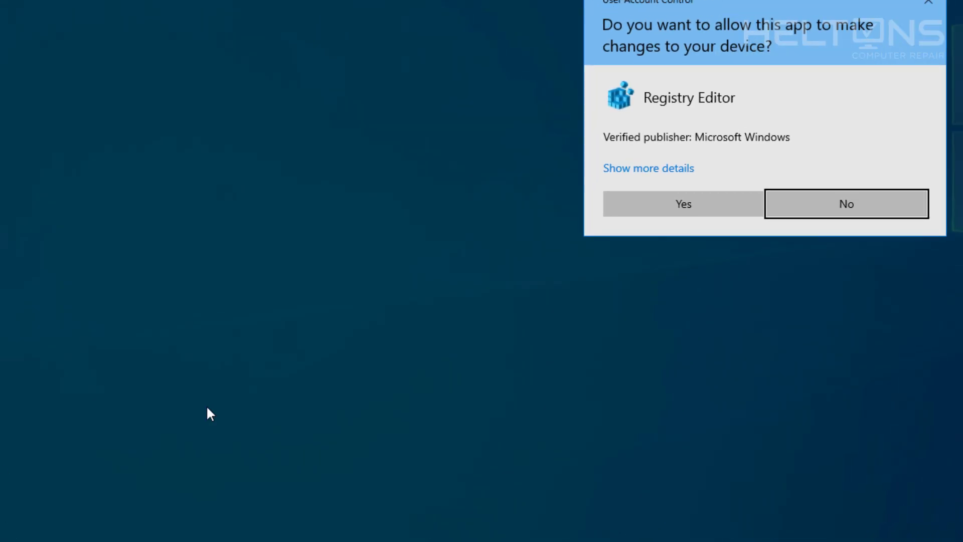
pyautogui.click(911, 5)
# Step: Find regedit through Windows search, open Registry Editor with the User Account Control request approved, and maximize its window
pyautogui.click(24, 518)
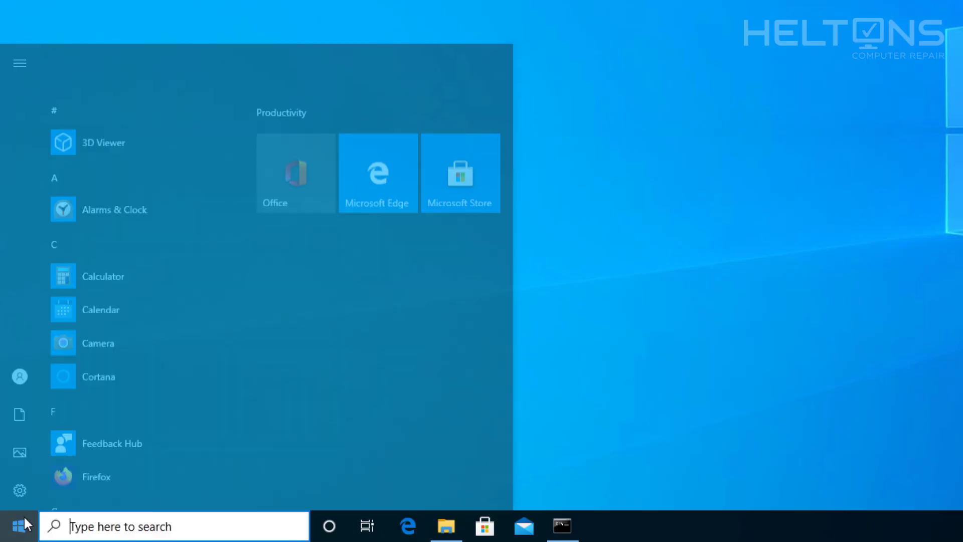
pyautogui.click(70, 525)
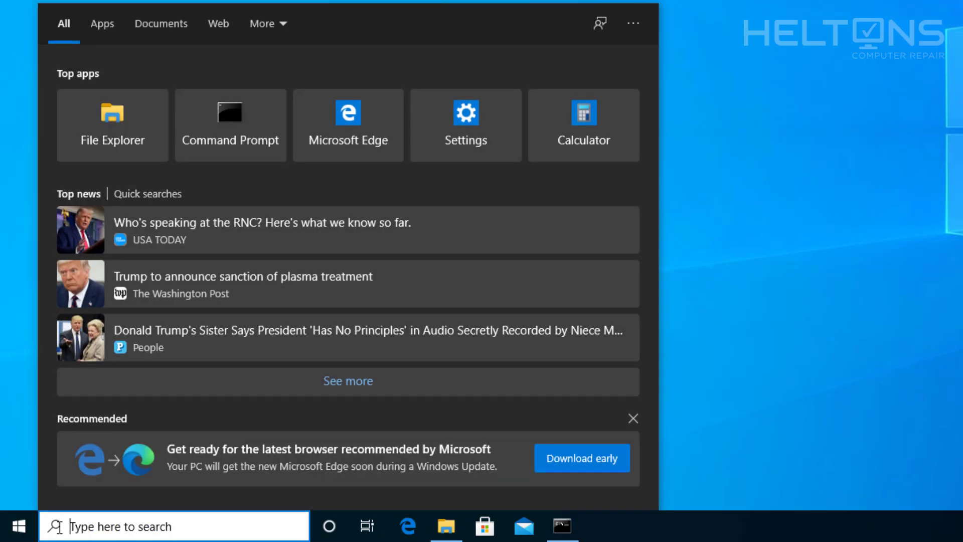
pyautogui.write('retg')
pyautogui.press('BackSpace')
pyautogui.press('BackSpace')
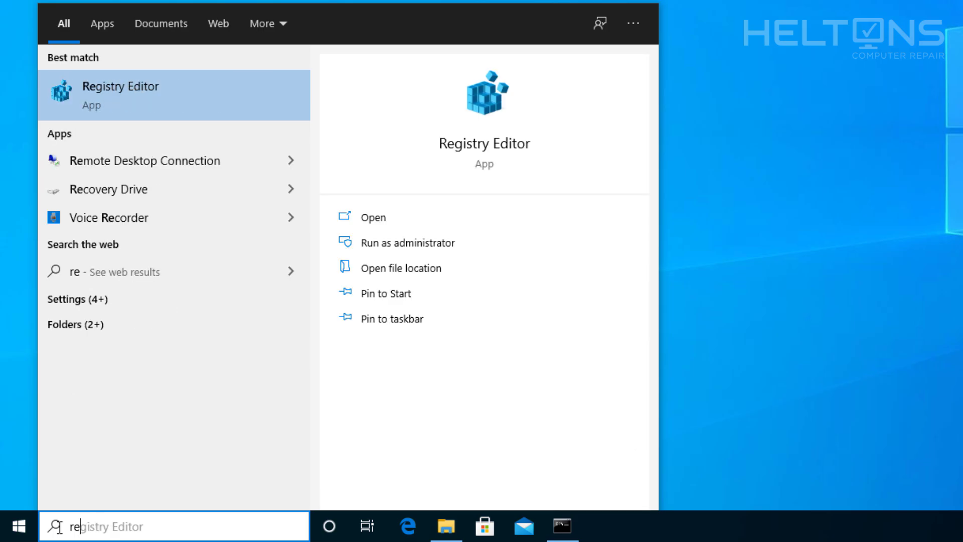
pyautogui.write('gedit')
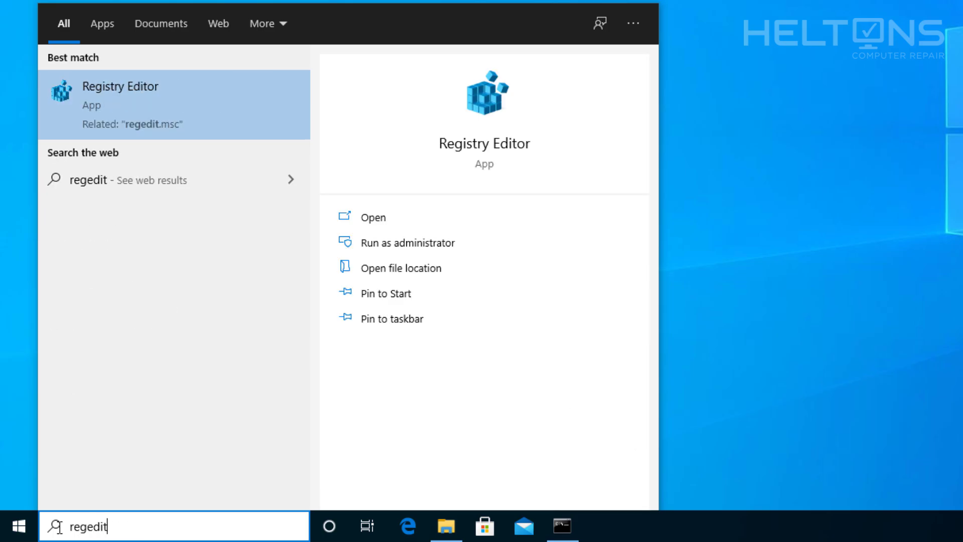
pyautogui.click(123, 111)
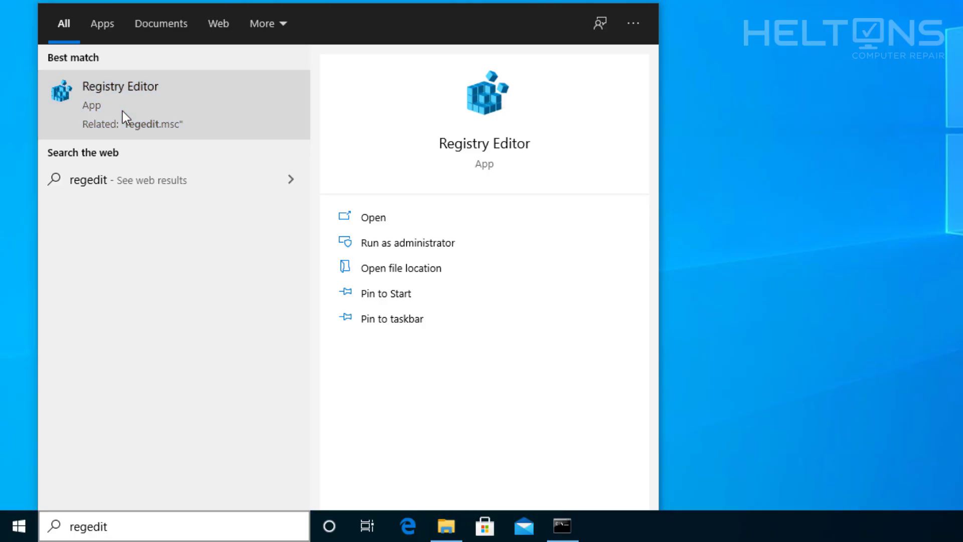
pyautogui.click(435, 330)
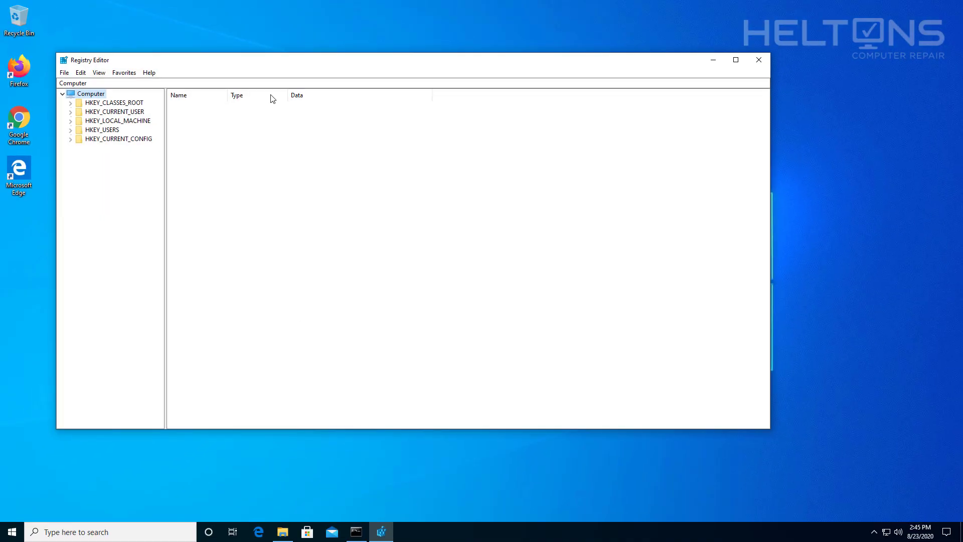
pyautogui.doubleClick(273, 63)
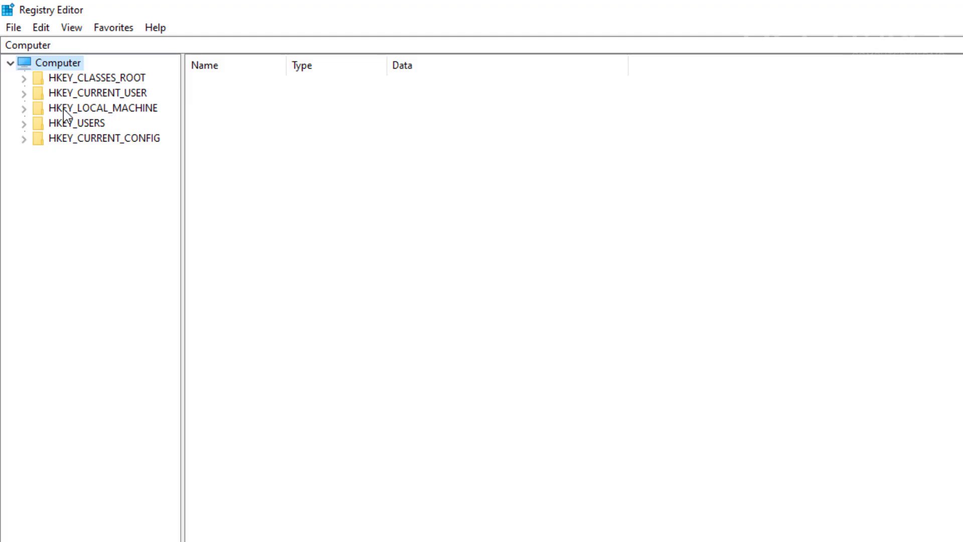
# Step: Expand the registry tree down to HKEY_LOCAL_MACHINE\SOFTWARE\Microsoft\Windows NT\CurrentVersion
pyautogui.doubleClick(64, 109)
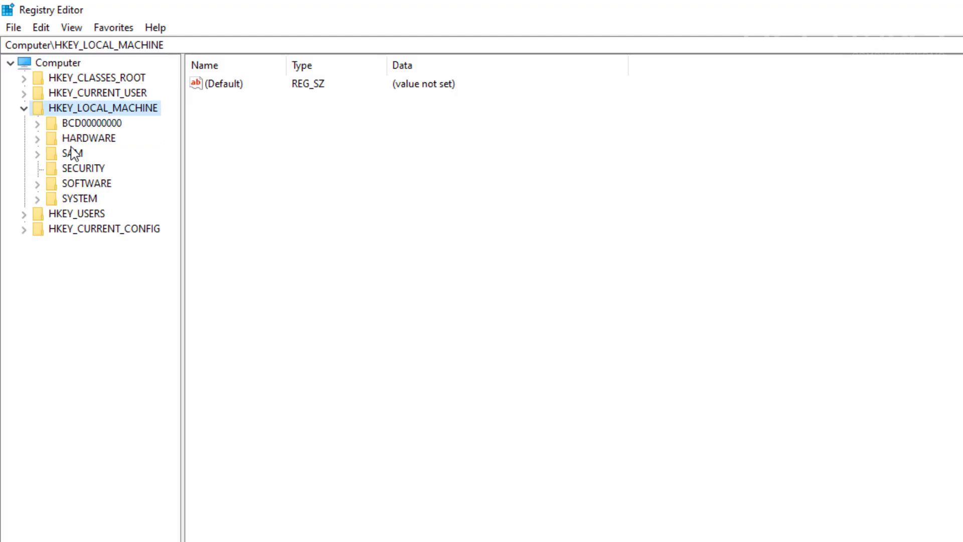
pyautogui.doubleClick(86, 183)
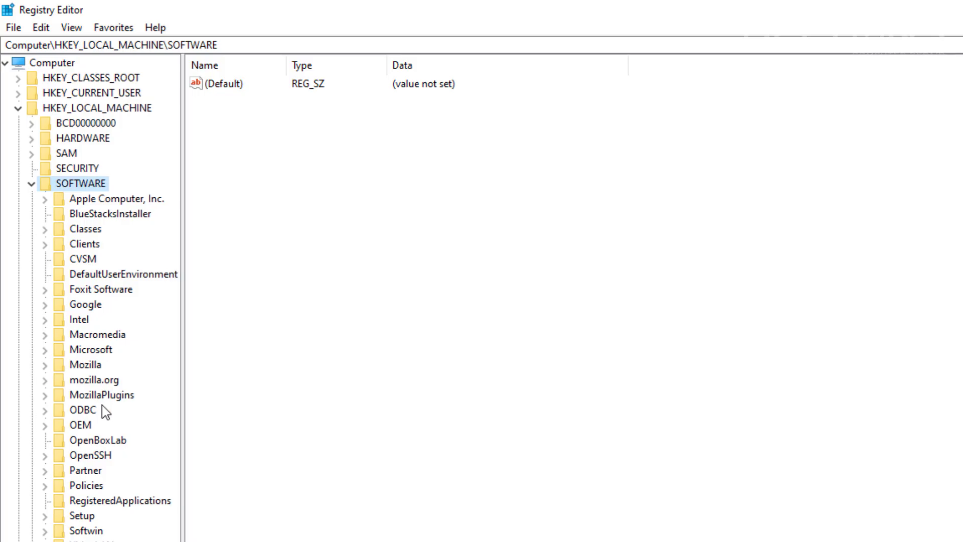
pyautogui.doubleClick(94, 351)
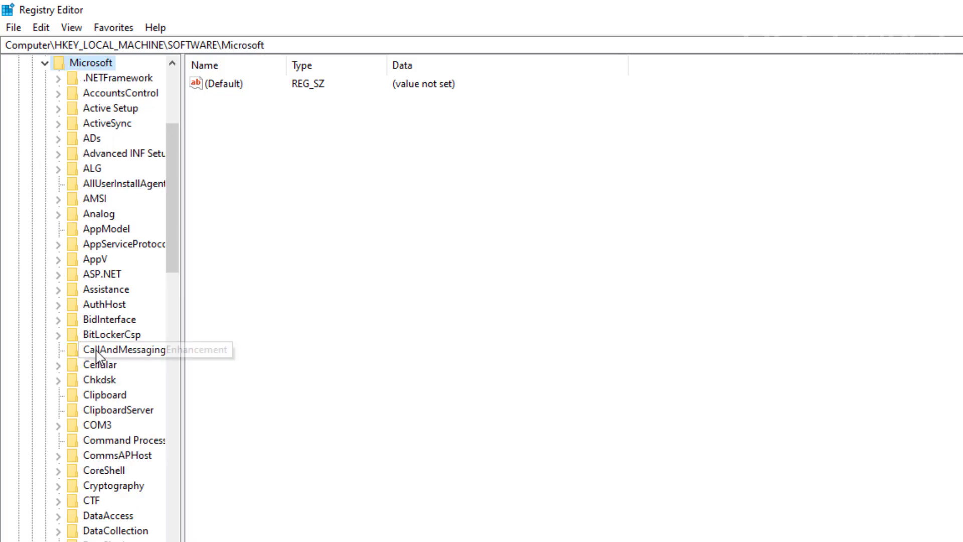
pyautogui.scroll(-20, 99, 384)
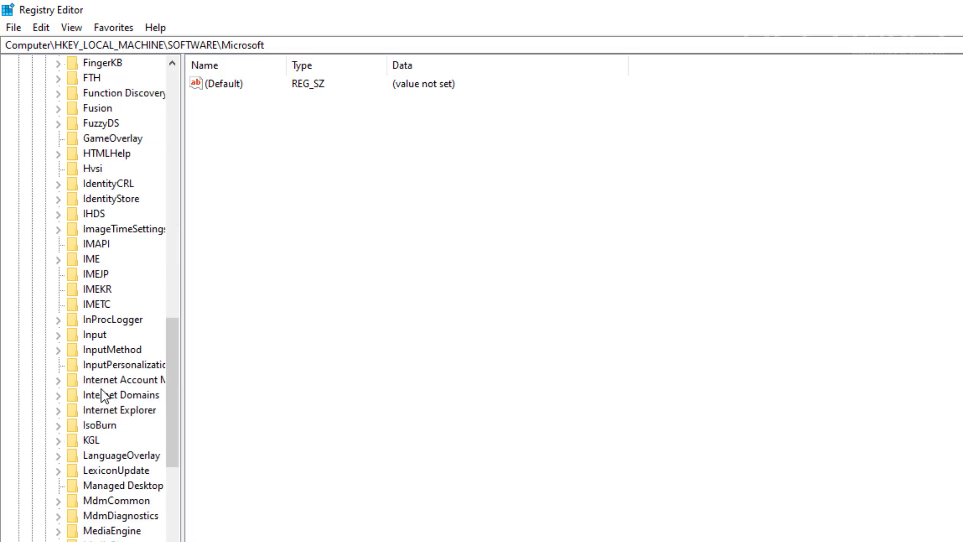
pyautogui.scroll(-20, 102, 394)
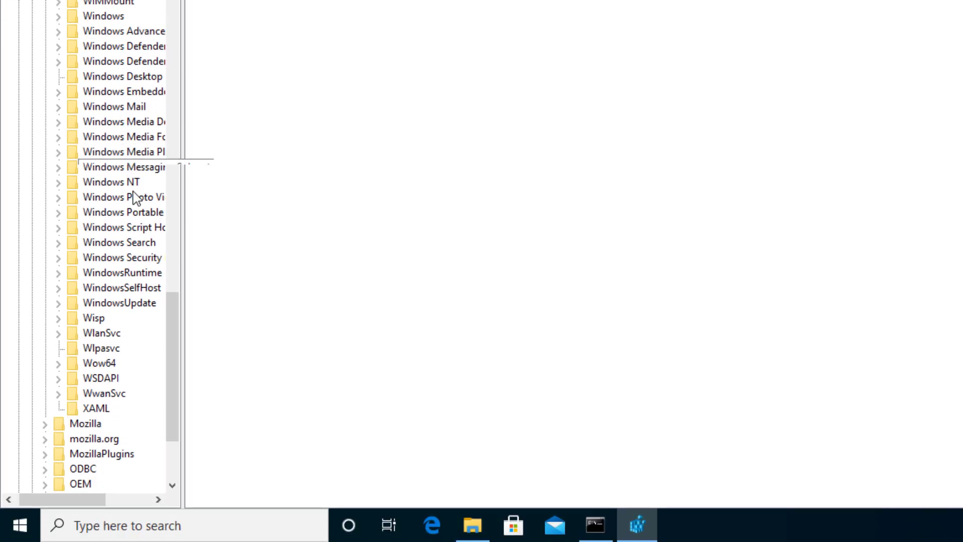
pyautogui.click(131, 300)
pyautogui.doubleClick(129, 182)
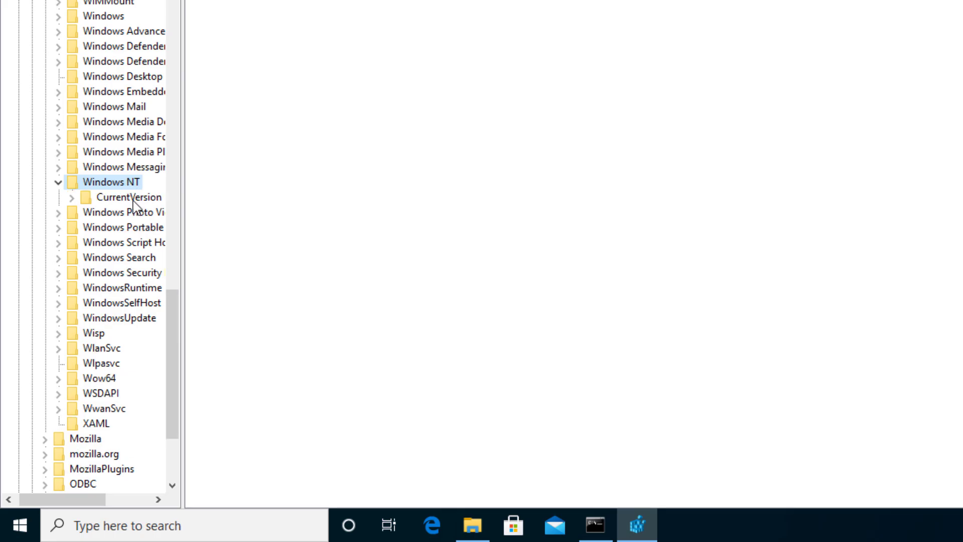
pyautogui.doubleClick(133, 199)
# Step: Expand the ProfileList key under CurrentVersion and widen the key tree enough to read the full SID names
pyautogui.scroll(-15, 133, 193)
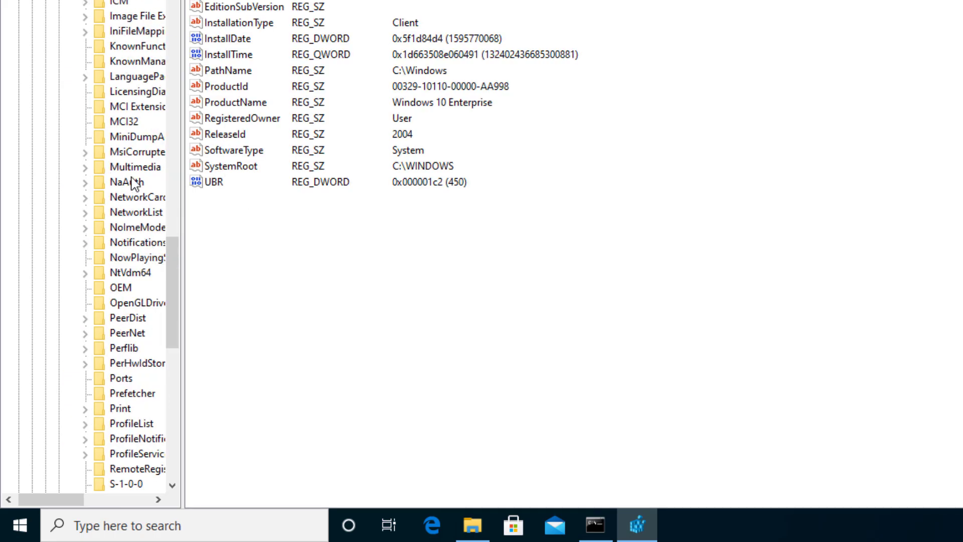
pyautogui.scroll(-4, 133, 184)
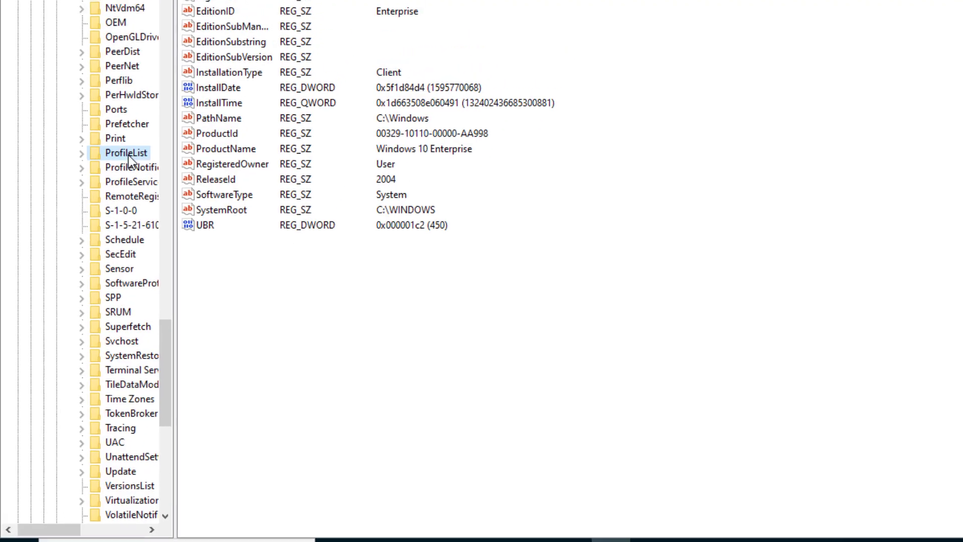
pyautogui.click(129, 156)
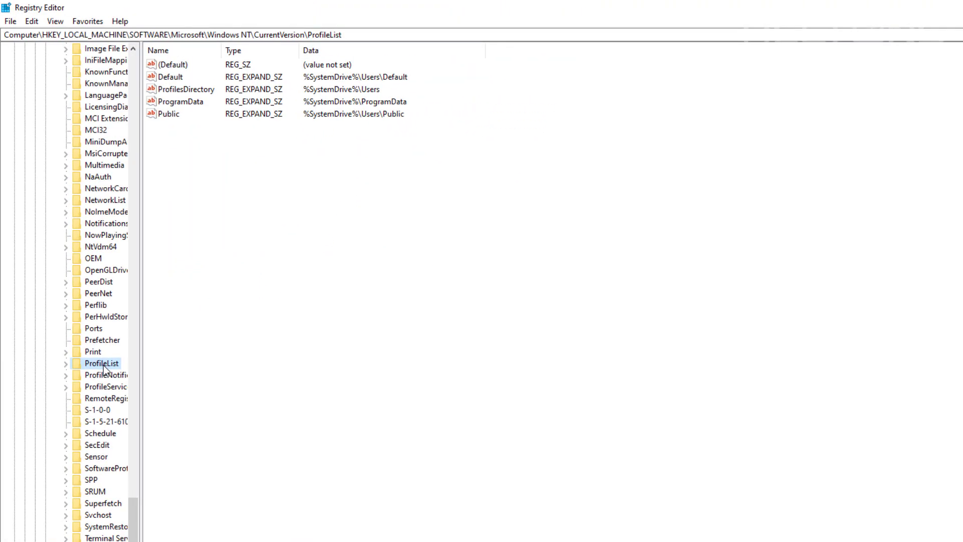
pyautogui.doubleClick(80, 367)
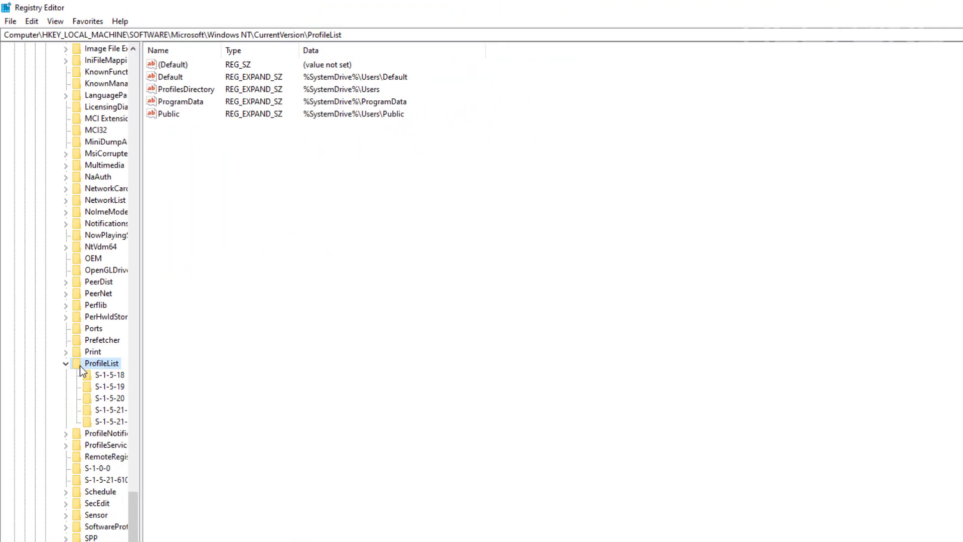
pyautogui.hscroll(3, 141, 453)
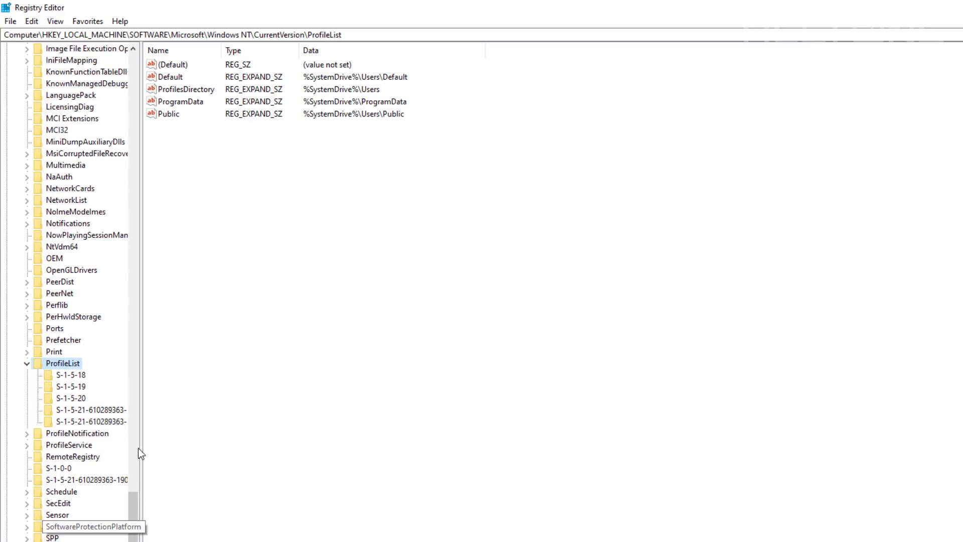
pyautogui.moveTo(142, 447); pyautogui.dragTo(232, 447)
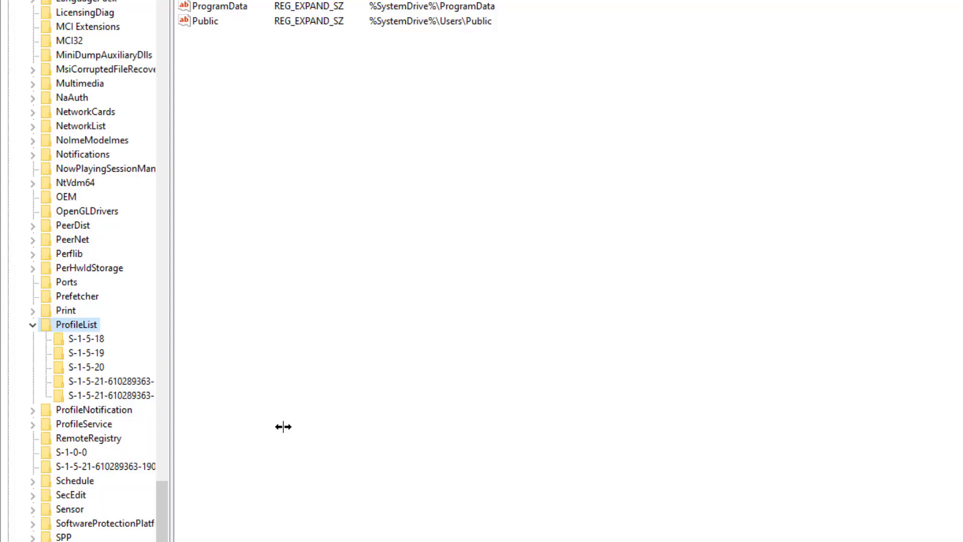
pyautogui.moveTo(283, 426); pyautogui.dragTo(325, 432)
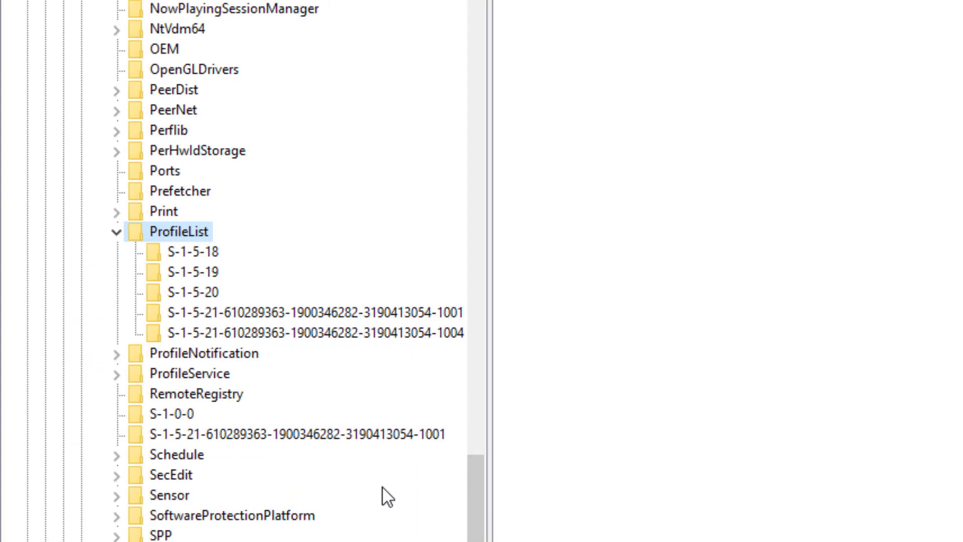
# Step: Open ProfileImagePath of the ProfileList SID key ending in 1001, shorten its data to C:\Users\, cancel the edit and return to ProfileList
pyautogui.click(407, 313)
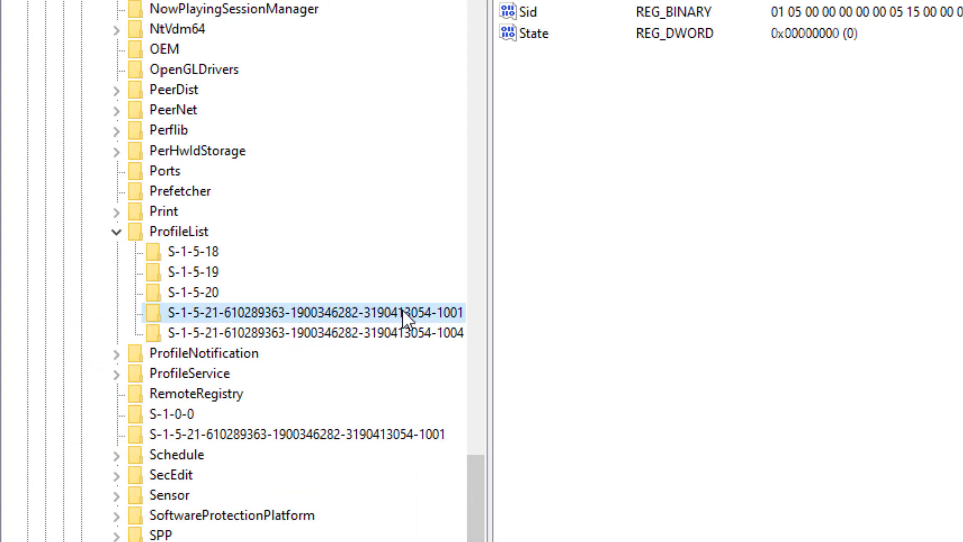
pyautogui.click(580, 119)
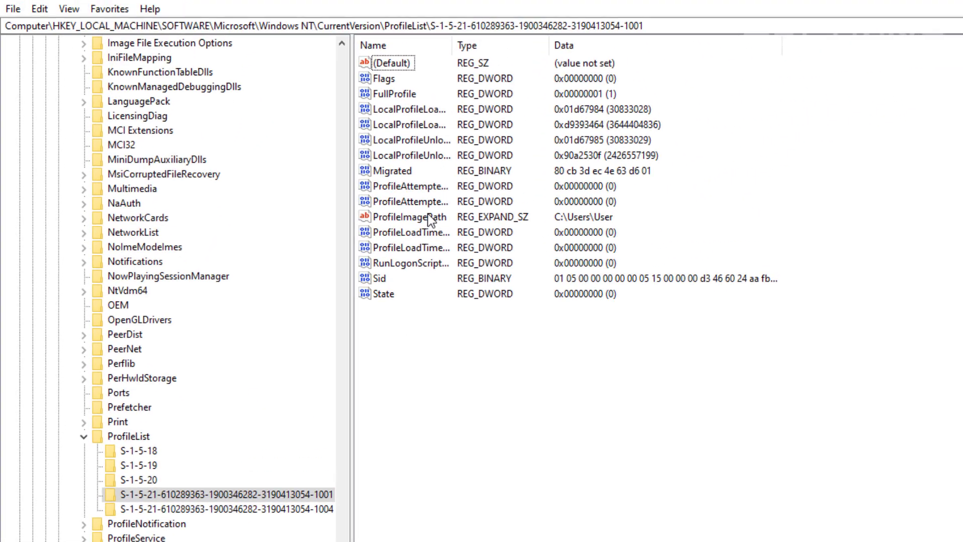
pyautogui.doubleClick(428, 216)
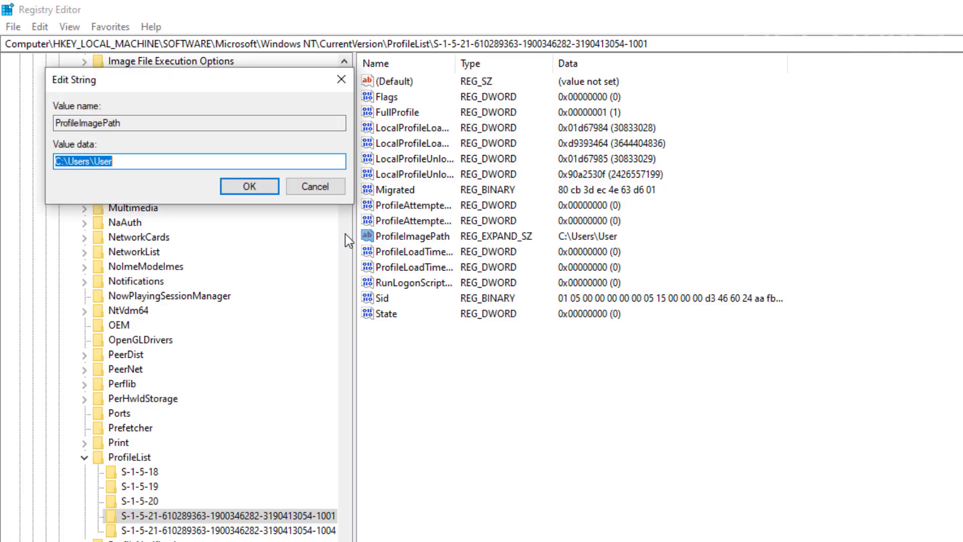
pyautogui.click(126, 161)
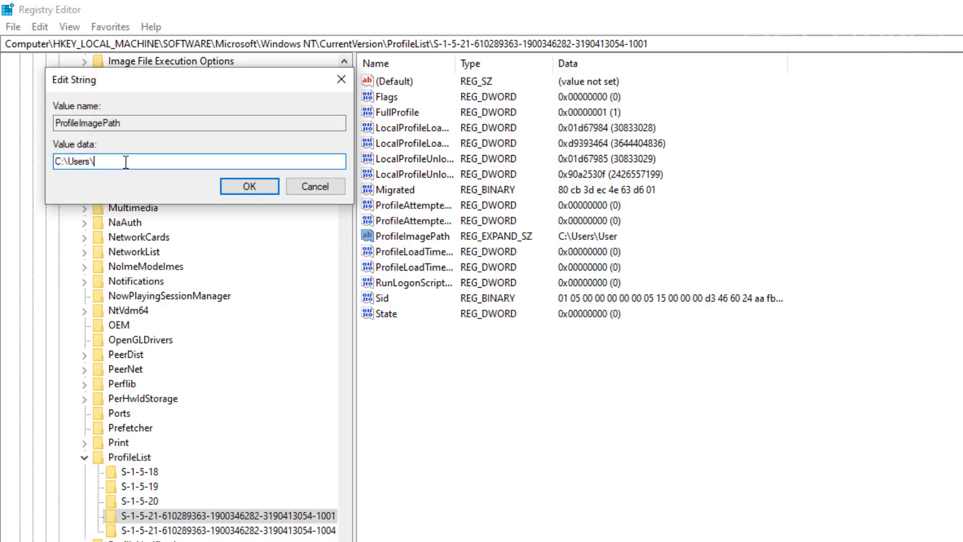
pyautogui.click(302, 183)
pyautogui.click(136, 462)
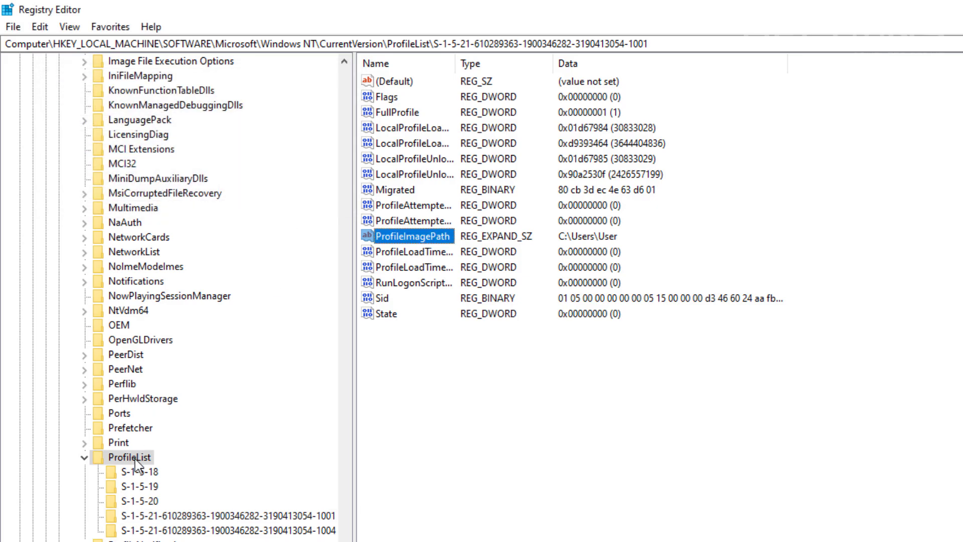
# Step: Compare the profile values of the two ProfileList SID keys ending in 1001 and 1004, finishing on the 1001 key
pyautogui.click(161, 515)
pyautogui.click(186, 530)
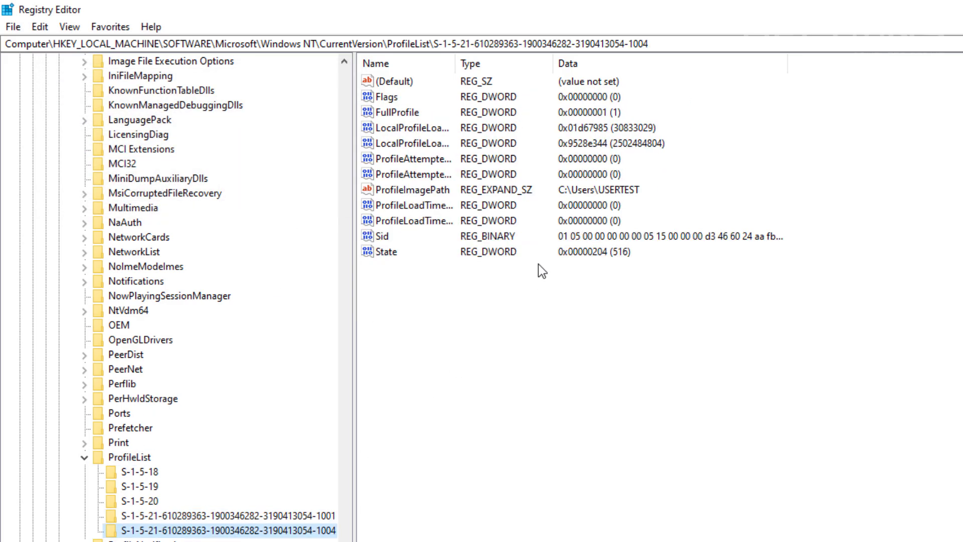
pyautogui.click(315, 518)
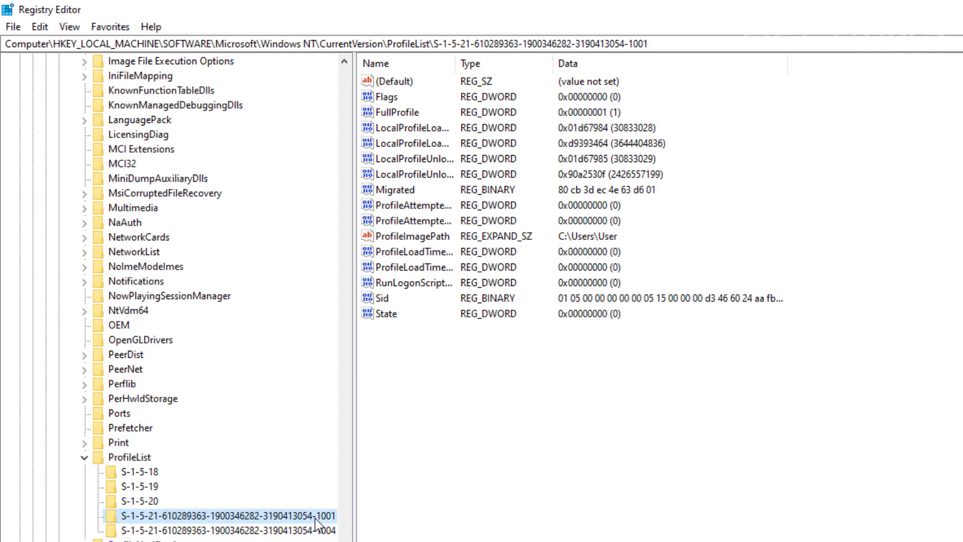
# Step: Set ProfileImagePath of the SID key ending in 1001 to C:\Users\ followed by the new user's full name without spaces
pyautogui.click(408, 245)
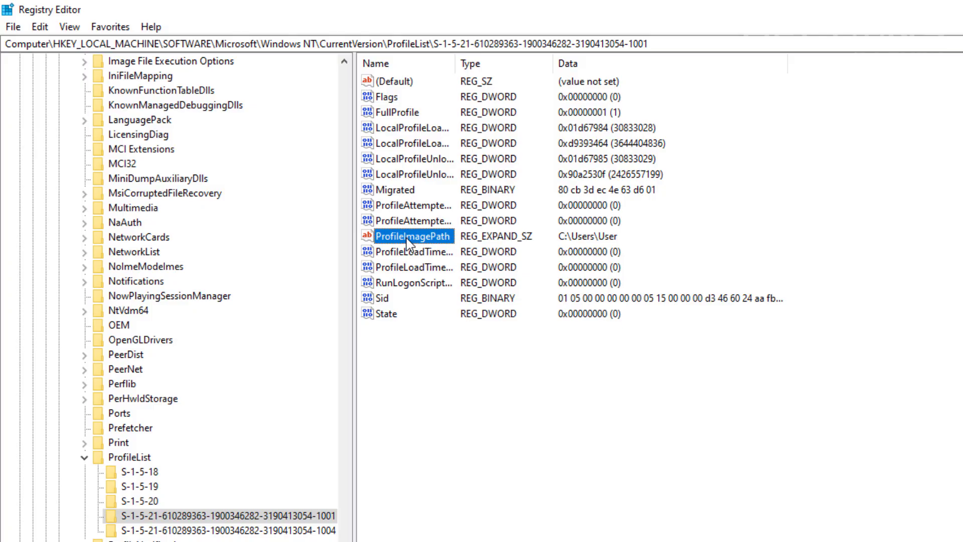
pyautogui.doubleClick(407, 237)
pyautogui.click(333, 185)
pyautogui.rightClick(412, 237)
pyautogui.click(441, 244)
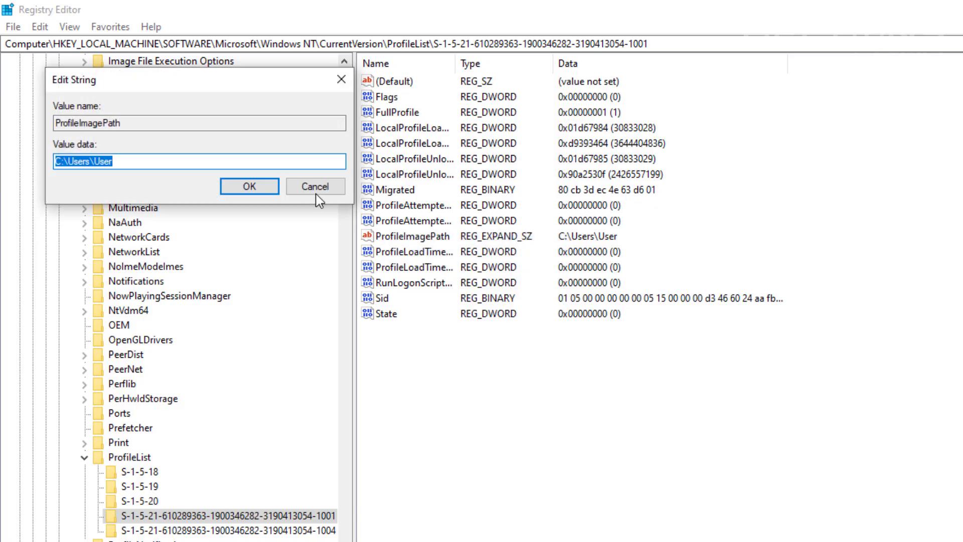
pyautogui.click(154, 162)
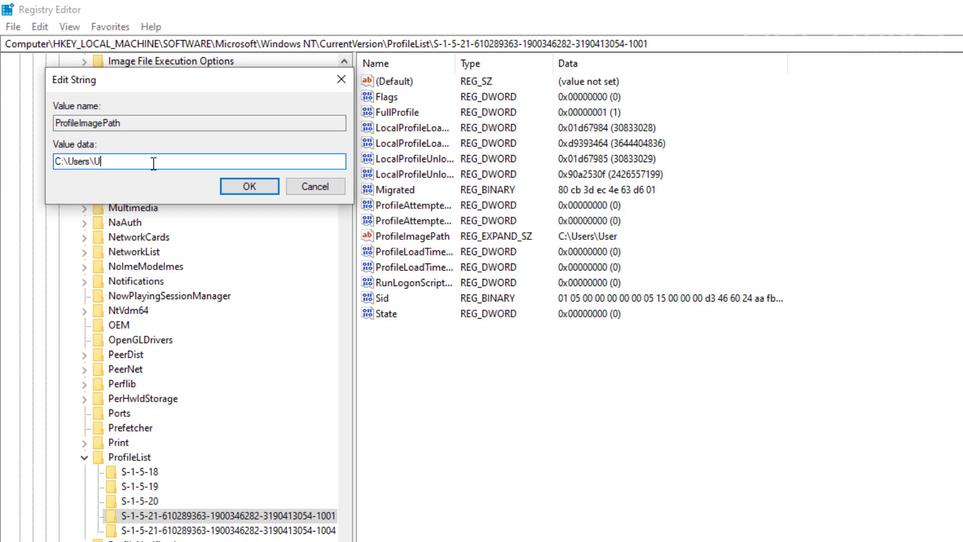
pyautogui.write('John')
pyautogui.press('BackSpace')
pyautogui.click(247, 187)
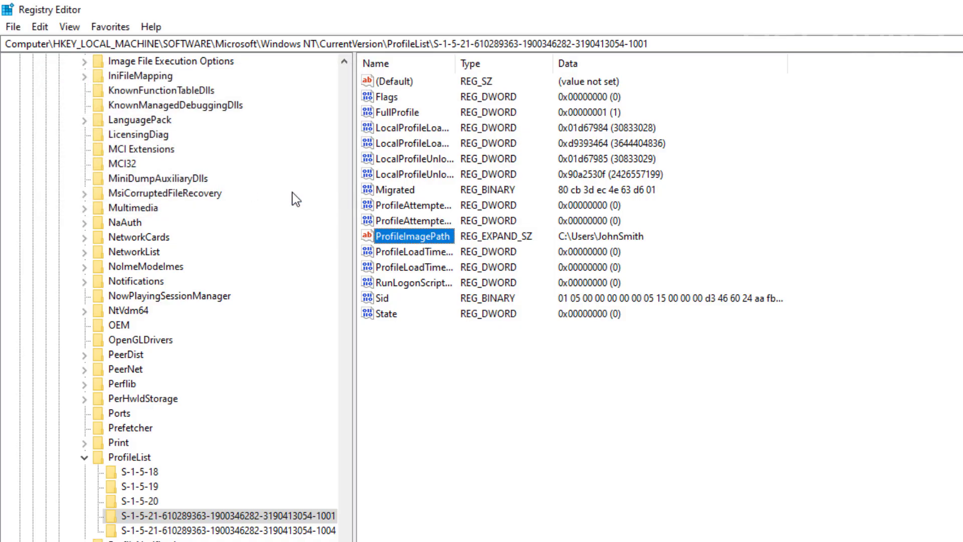
pyautogui.rightClick(441, 239)
pyautogui.click(474, 308)
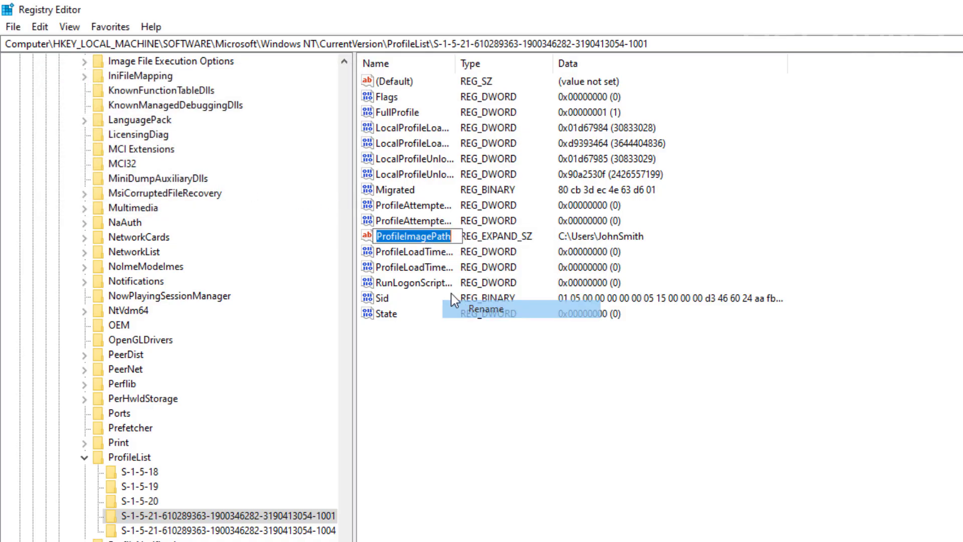
pyautogui.press('Return')
pyautogui.doubleClick(424, 234)
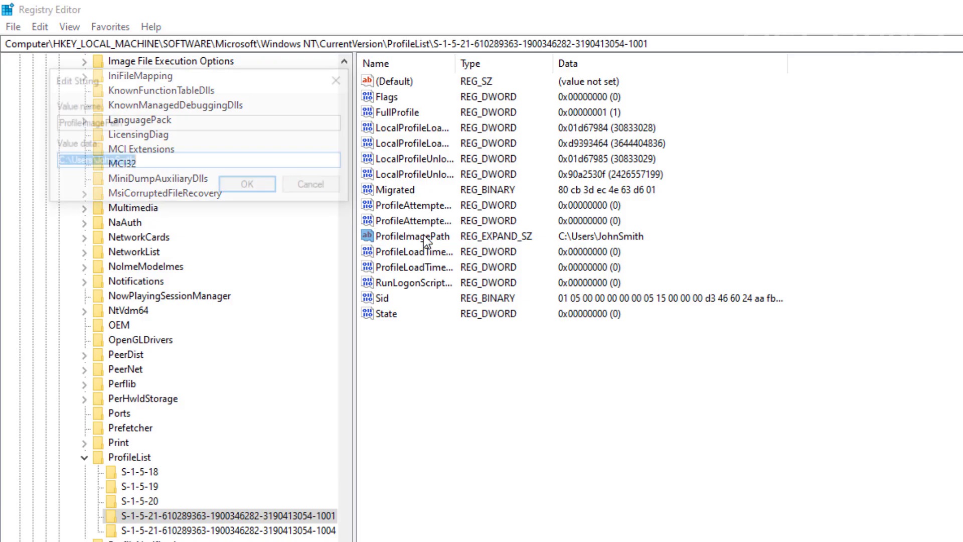
pyautogui.click(256, 161)
pyautogui.click(311, 185)
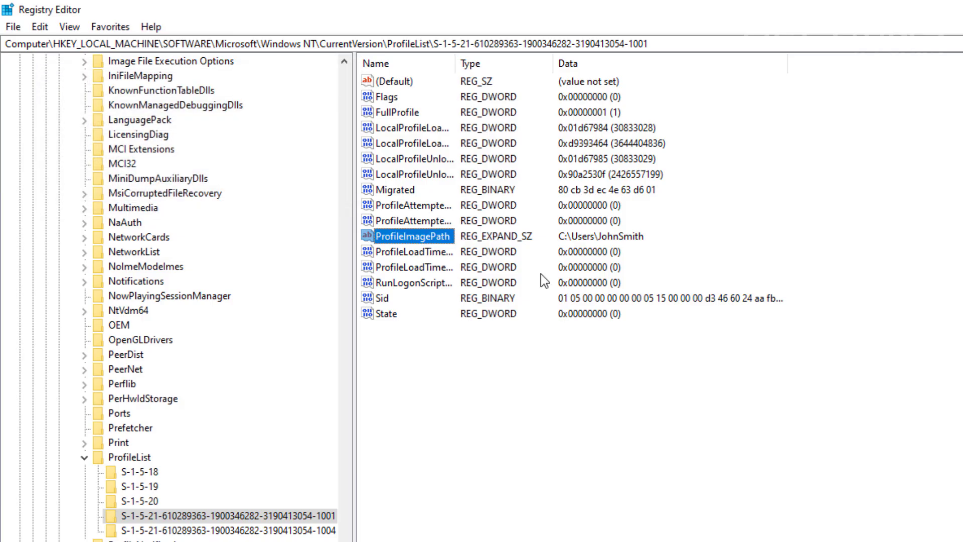
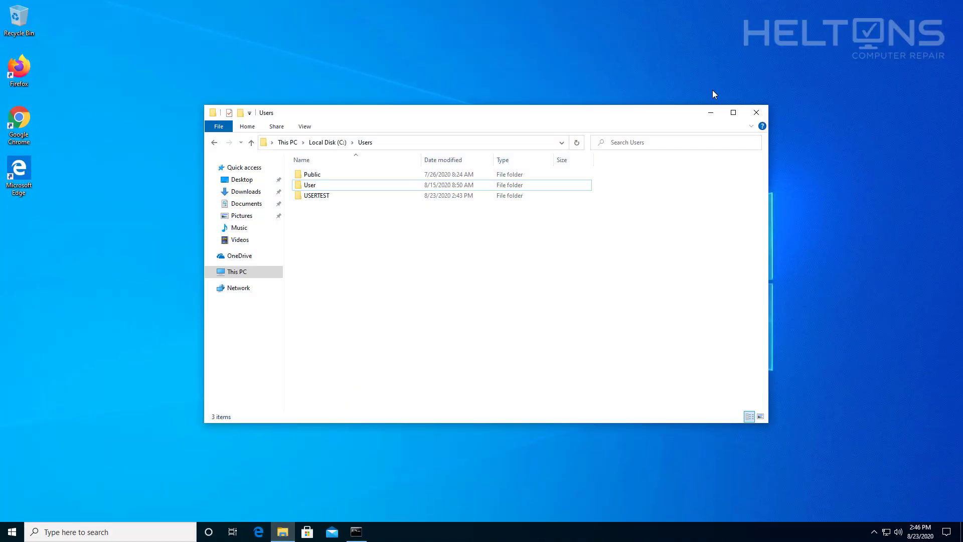
# Step: Close the open Users window, open a new maximized File Explorer window and browse to C:\Users
pyautogui.click(756, 111)
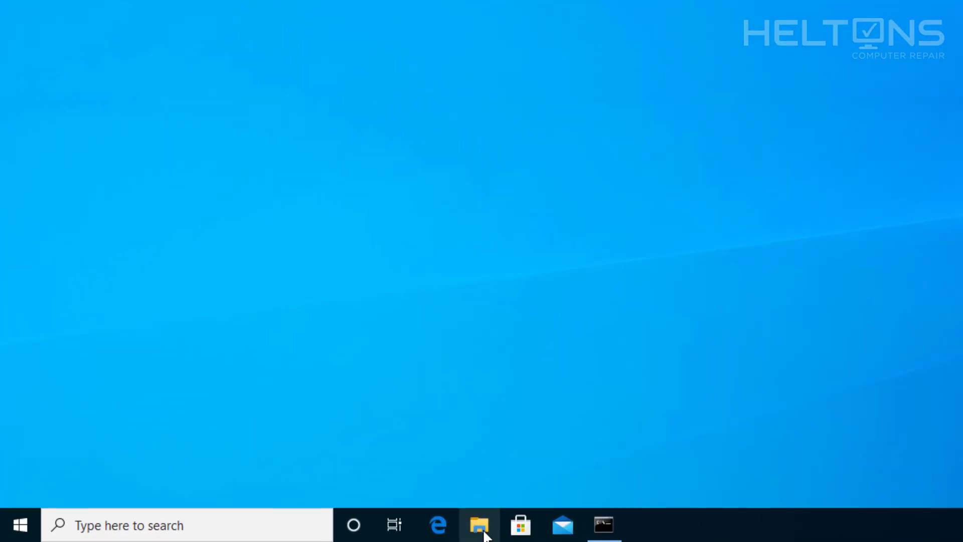
pyautogui.click(482, 532)
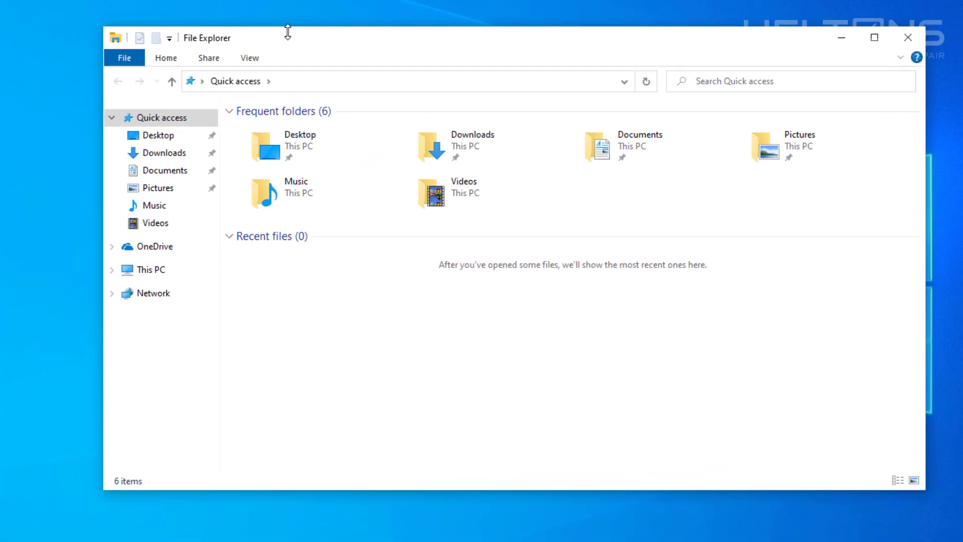
pyautogui.doubleClick(290, 38)
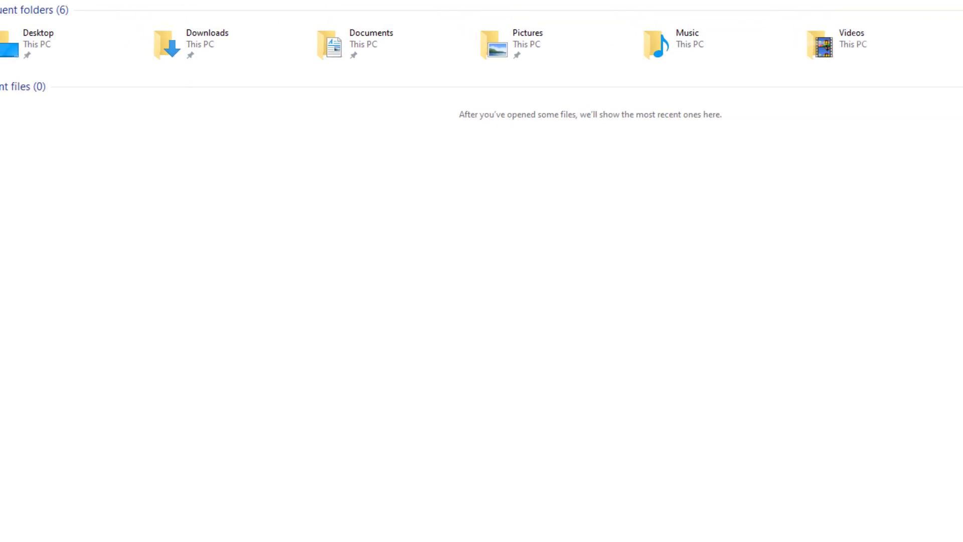
pyautogui.click(33, 232)
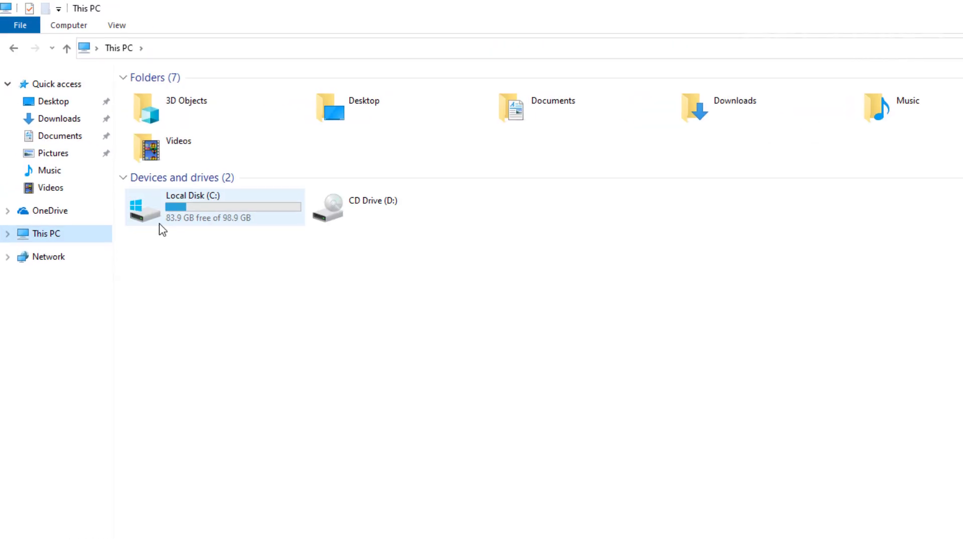
pyautogui.click(157, 220)
pyautogui.doubleClick(175, 246)
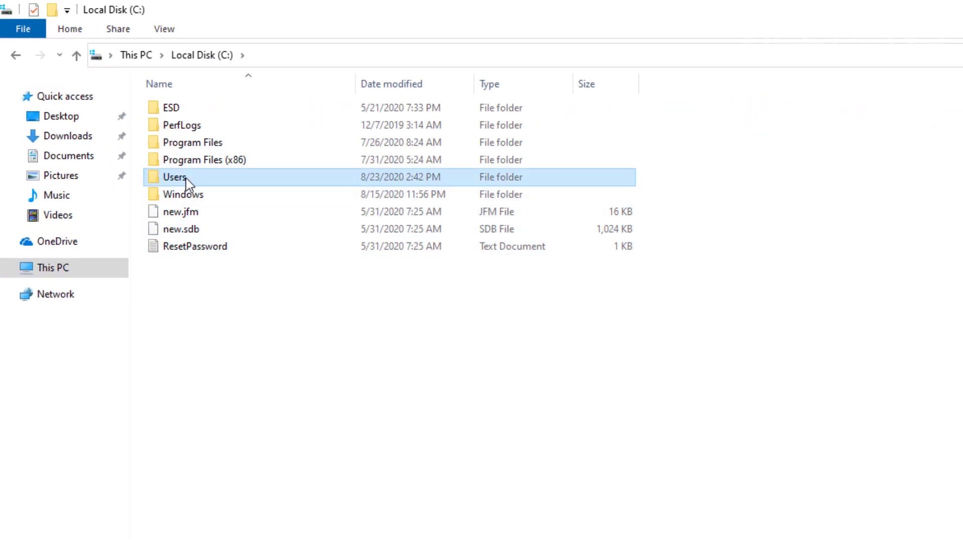
pyautogui.doubleClick(179, 169)
pyautogui.rightClick(181, 131)
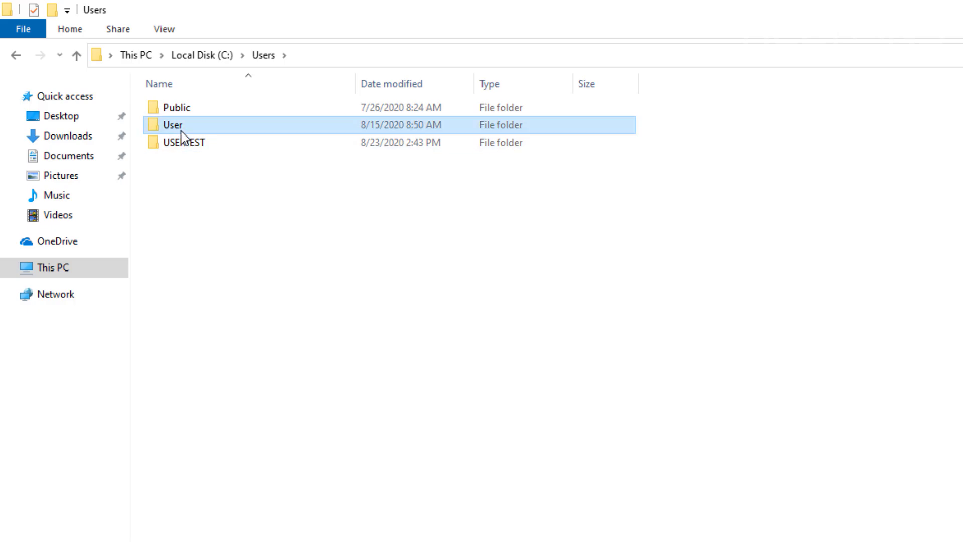
pyautogui.click(249, 439)
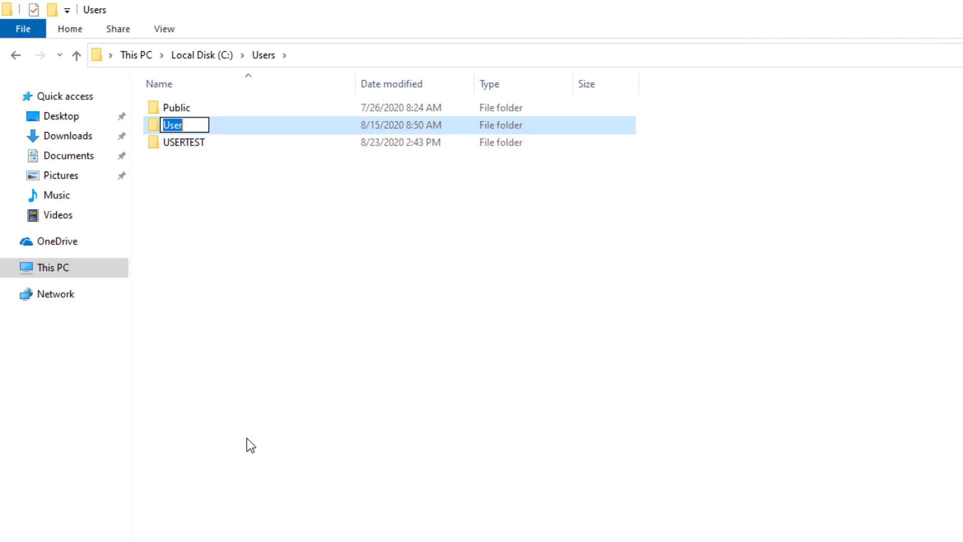
pyautogui.click(247, 438)
pyautogui.click(194, 145)
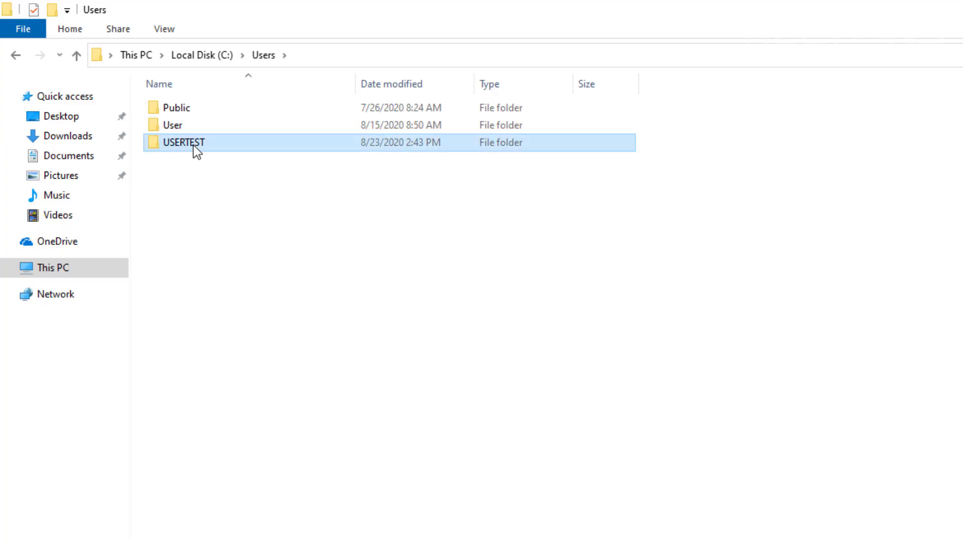
pyautogui.rightClick(184, 141)
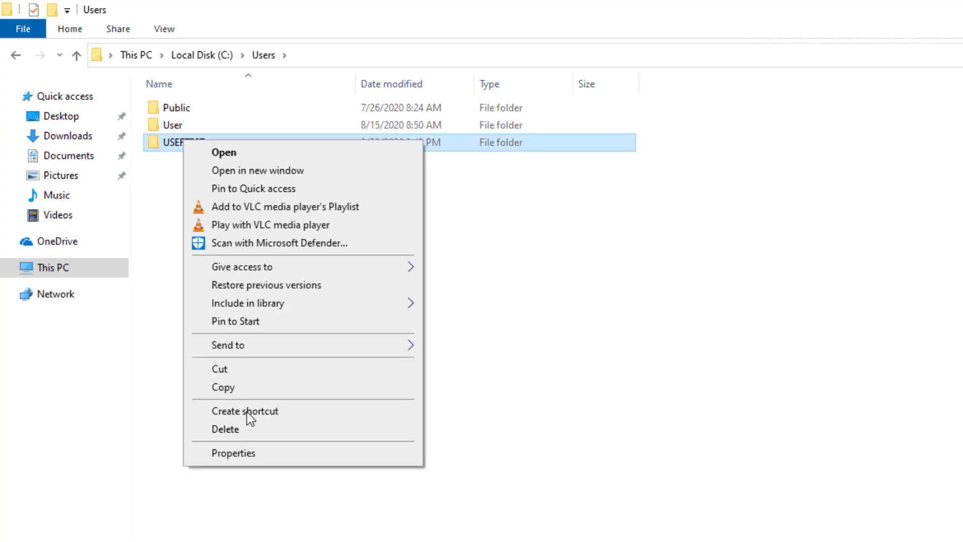
# Step: Rename the User folder in C:\Users to the new user's full name without spaces and close File Explorer
pyautogui.rightClick(176, 128)
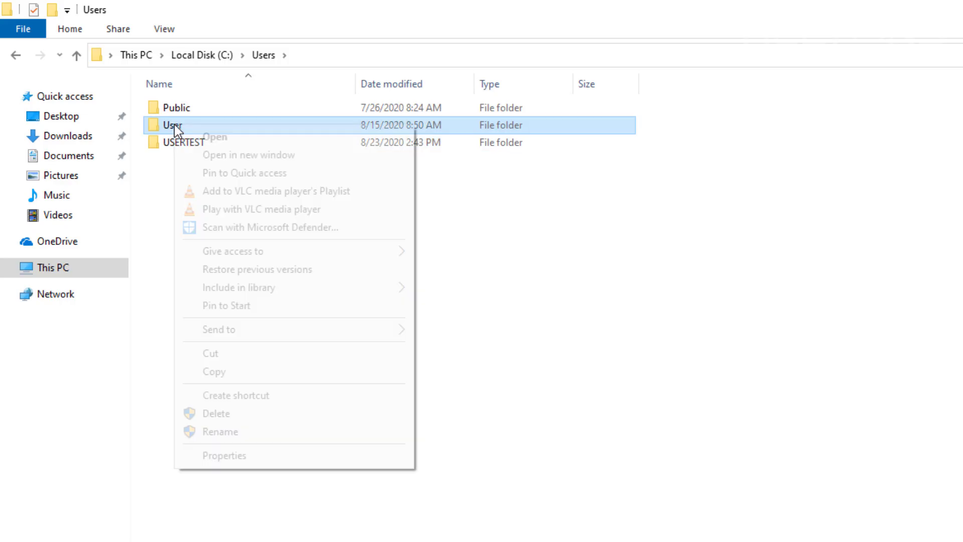
pyautogui.click(306, 431)
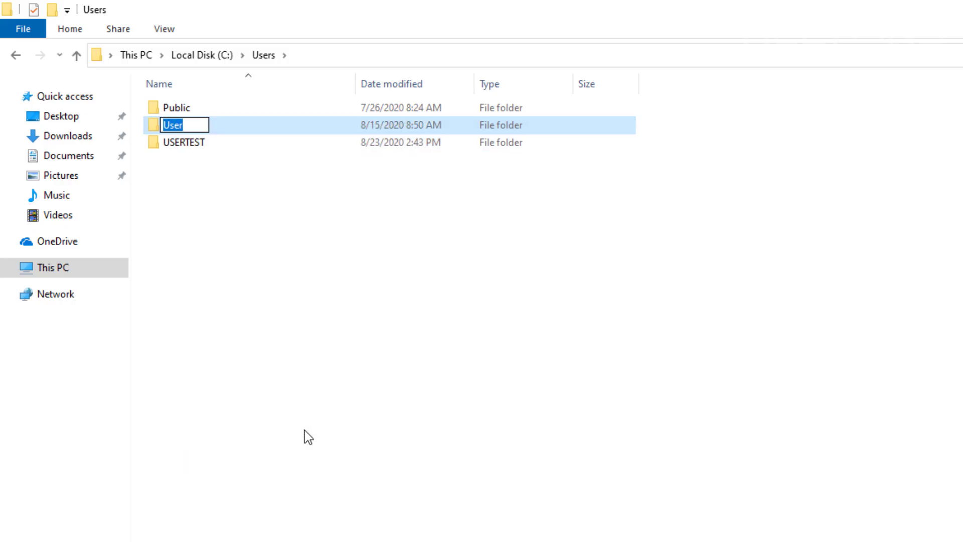
pyautogui.write('JohnSmith')
pyautogui.press('Return')
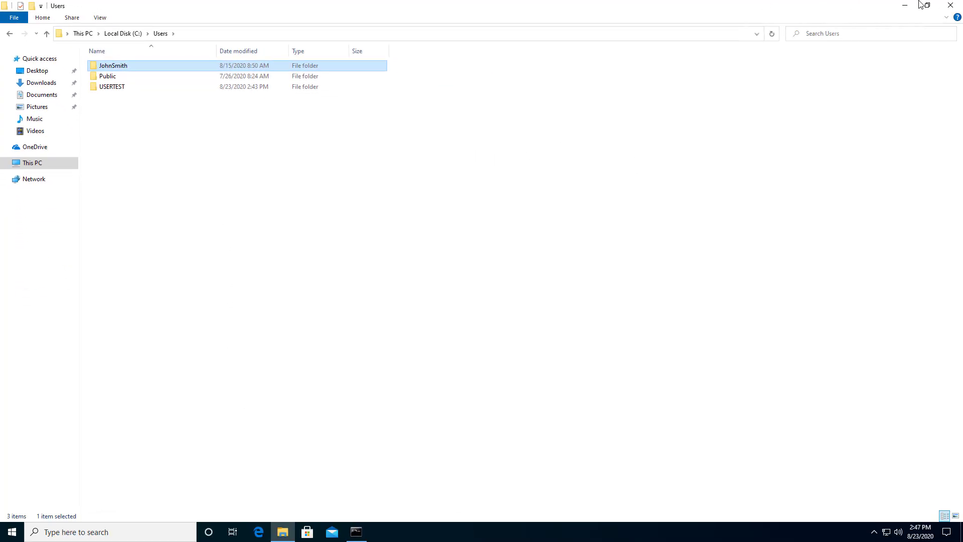
pyautogui.click(951, 5)
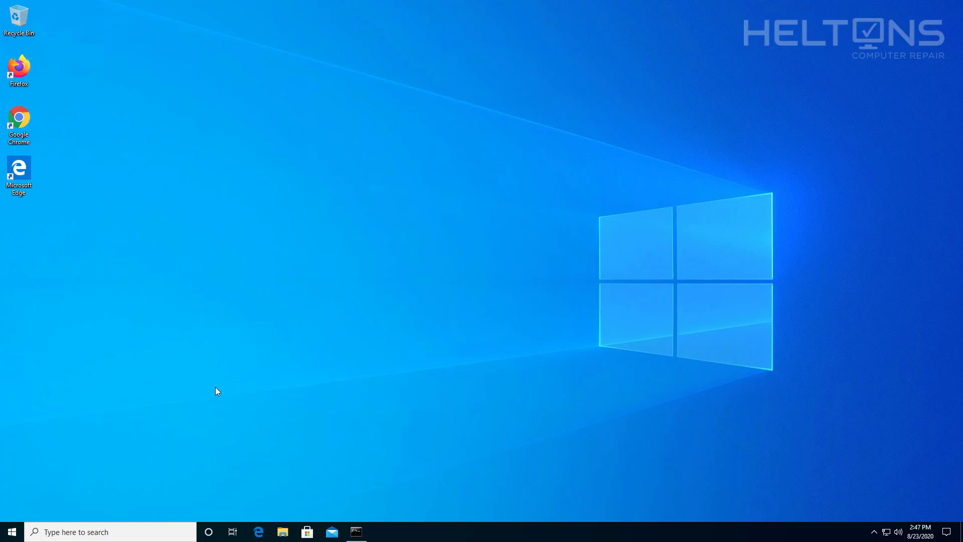
# Step: Find netplwiz through Windows search and open the User Accounts dialog
pyautogui.click(119, 535)
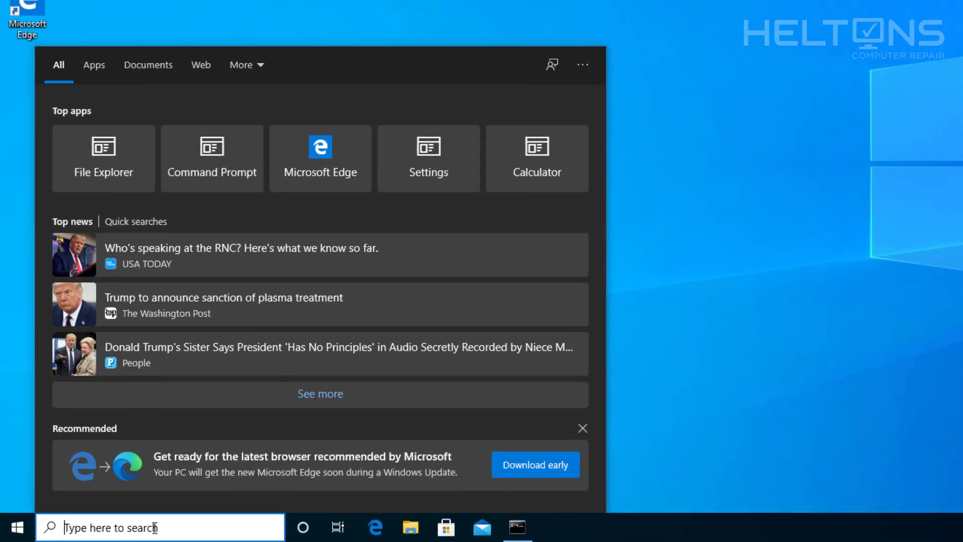
pyautogui.write('net')
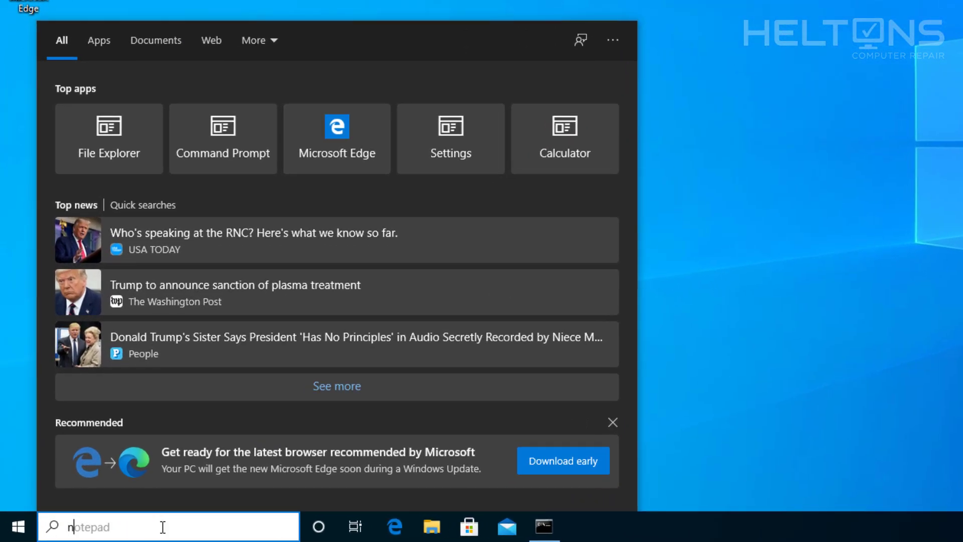
pyautogui.write('plwiz')
pyautogui.press('Return')
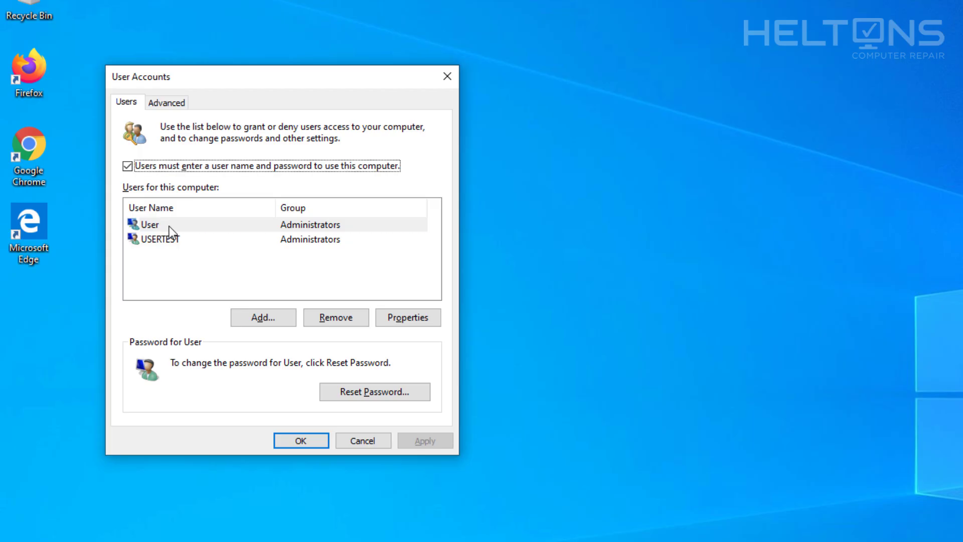
# Step: Change the User account's user name to the new user's full name with a space, apply it and close User Accounts
pyautogui.click(170, 227)
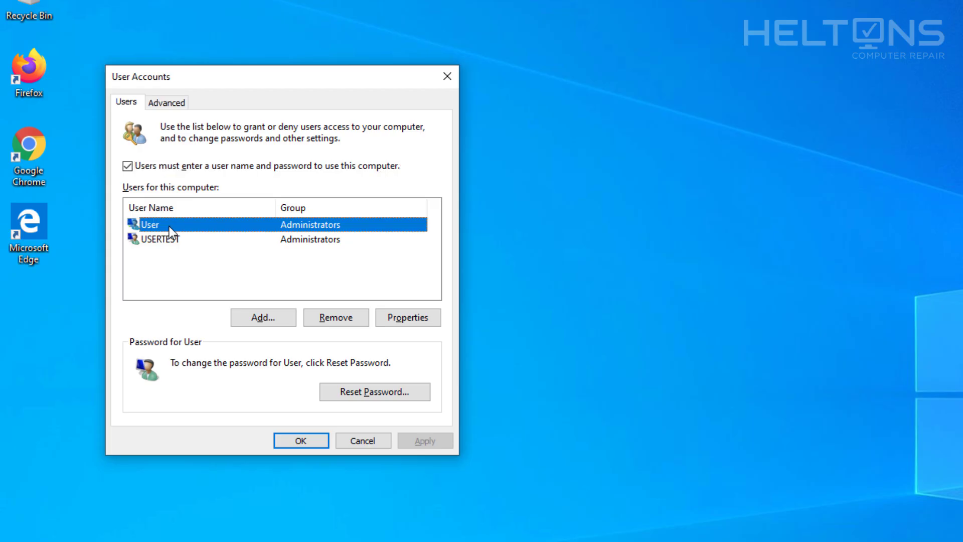
pyautogui.doubleClick(185, 226)
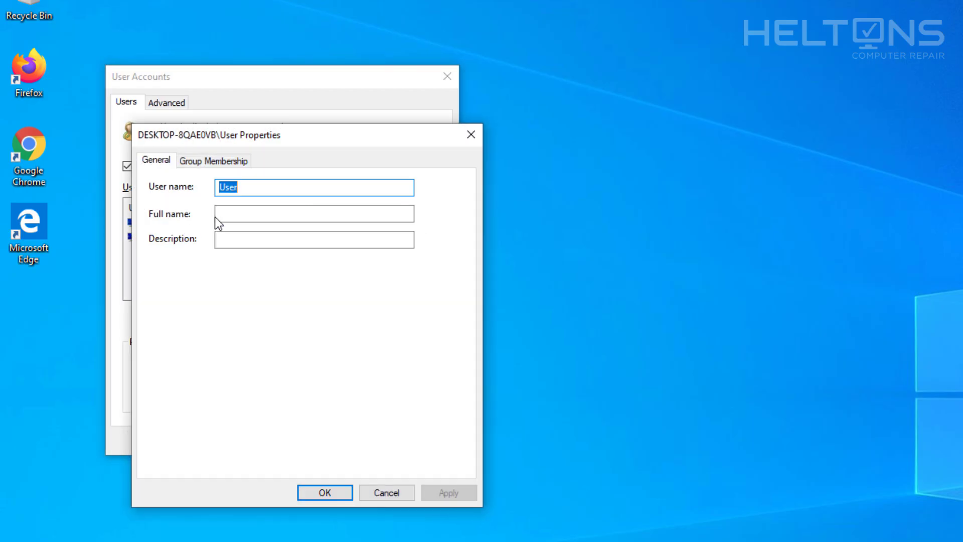
pyautogui.click(282, 189)
pyautogui.moveTo(318, 188); pyautogui.dragTo(172, 191)
pyautogui.write('JohnSmith')
pyautogui.press('Left')
pyautogui.press('Left')
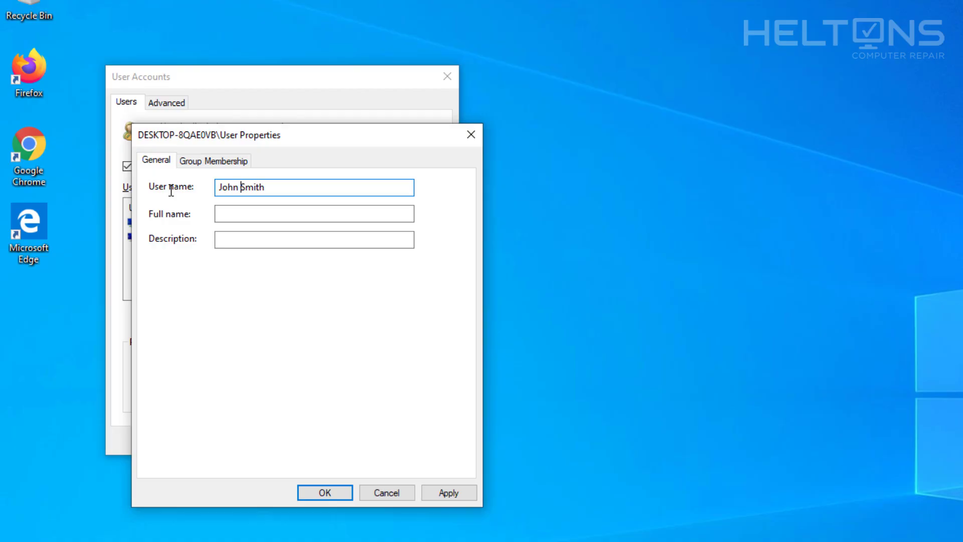
pyautogui.click(253, 210)
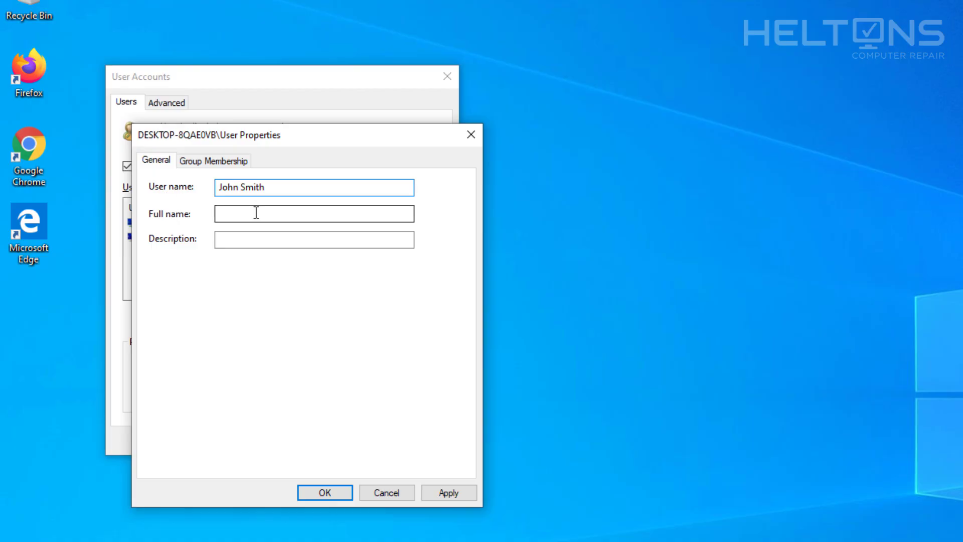
pyautogui.click(440, 493)
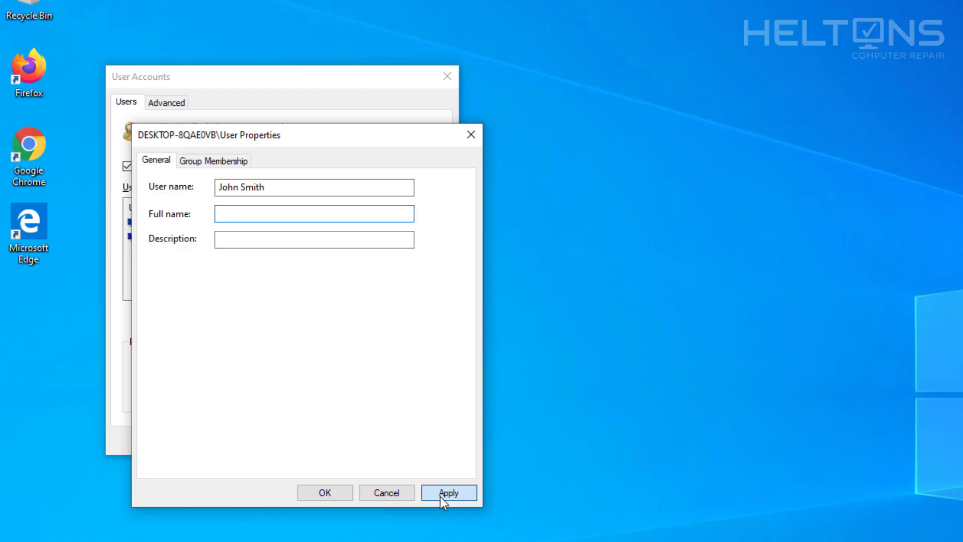
pyautogui.click(327, 494)
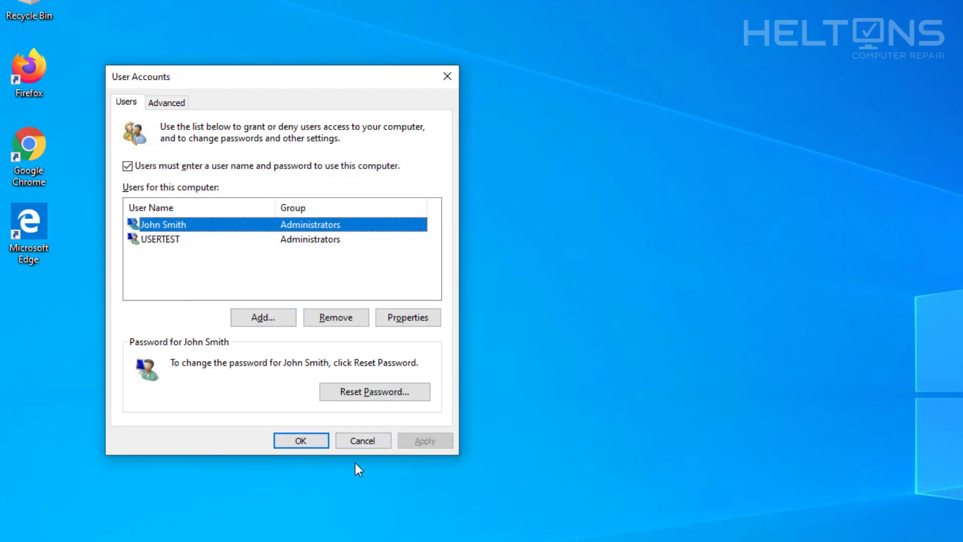
pyautogui.click(301, 441)
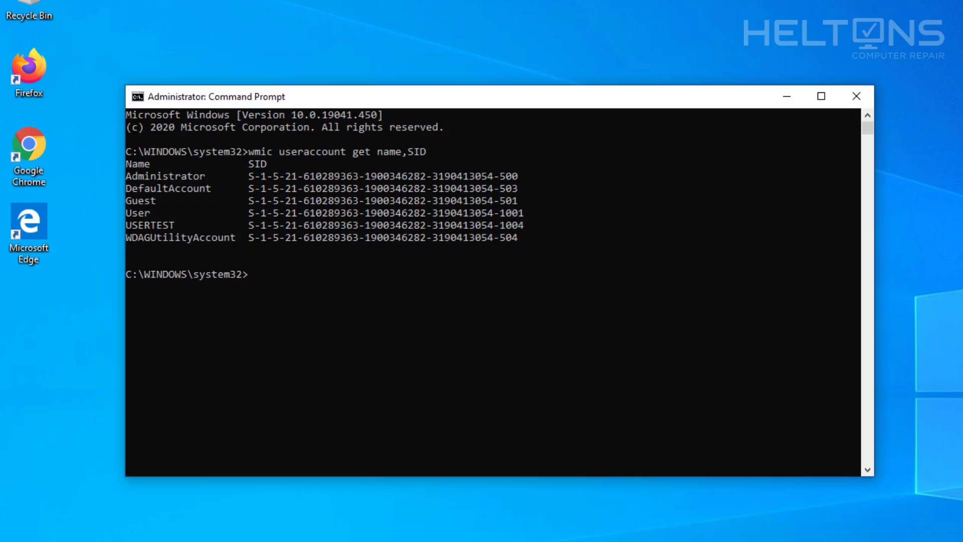
# Step: Run wmic useraccount get name,SID again in the administrator Command Prompt to check the account names
pyautogui.rightClick(324, 416)
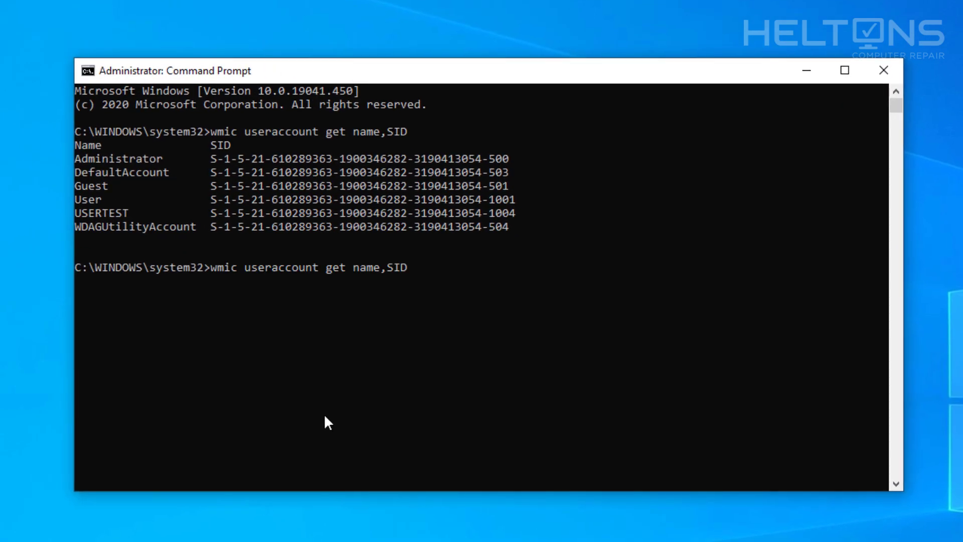
pyautogui.press('Return')
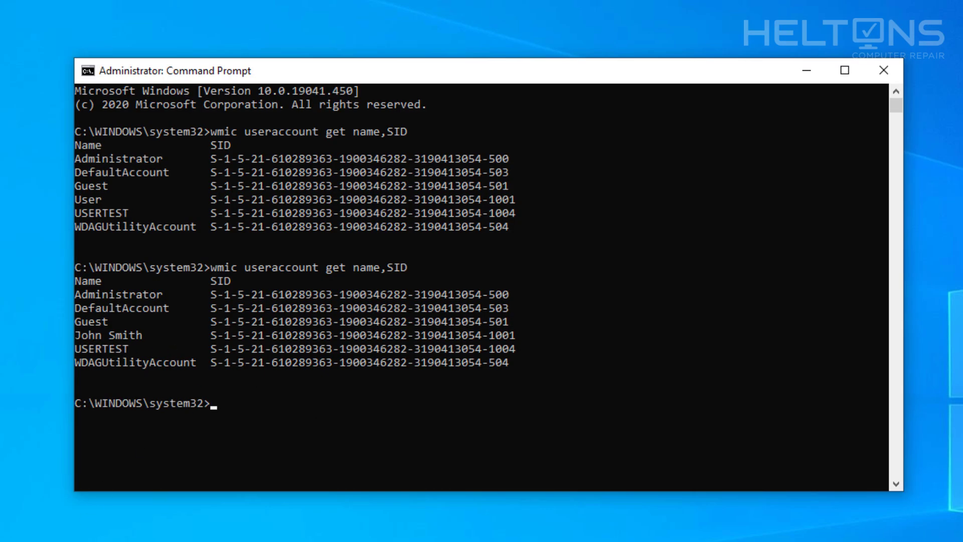
# Step: Minimize the Command Prompt window and sign out of the USERTEST account
pyautogui.press('super')
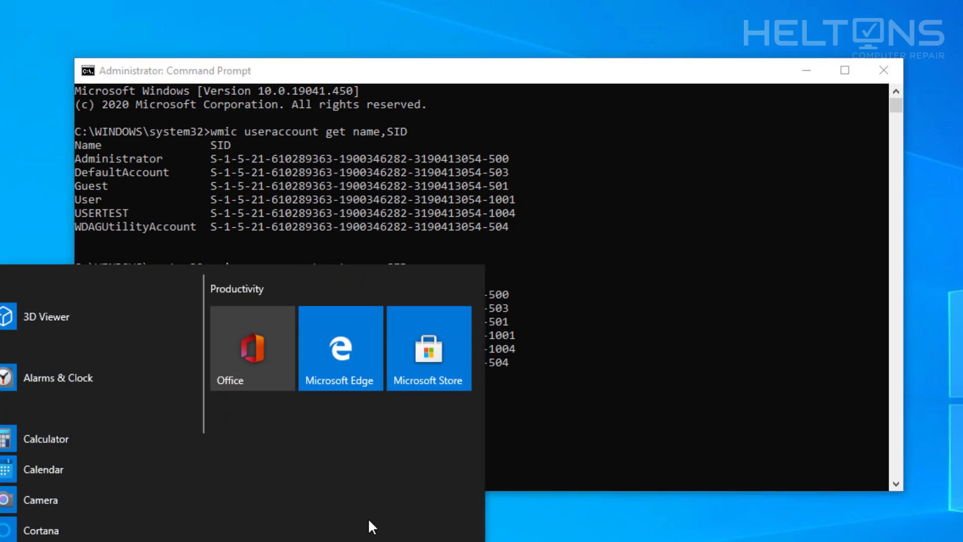
pyautogui.click(578, 430)
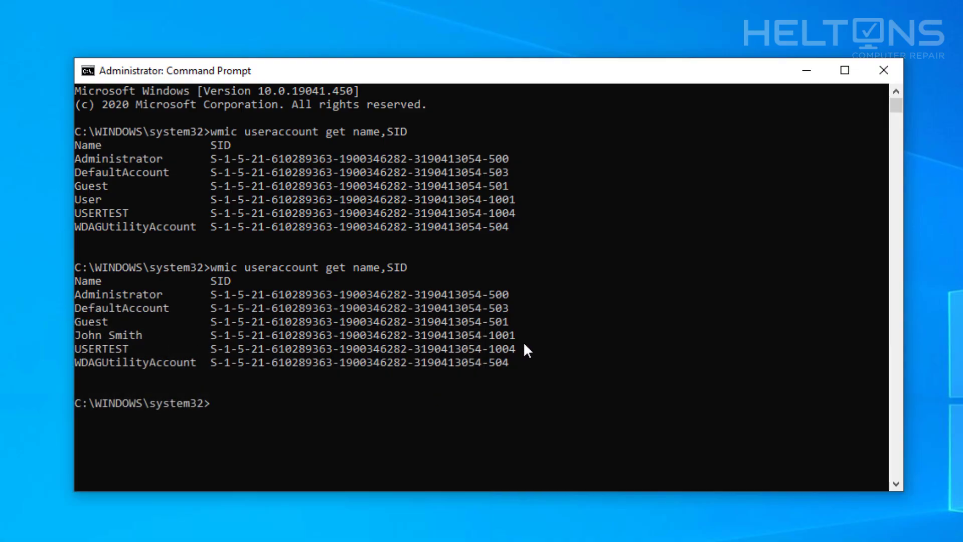
pyautogui.click(806, 70)
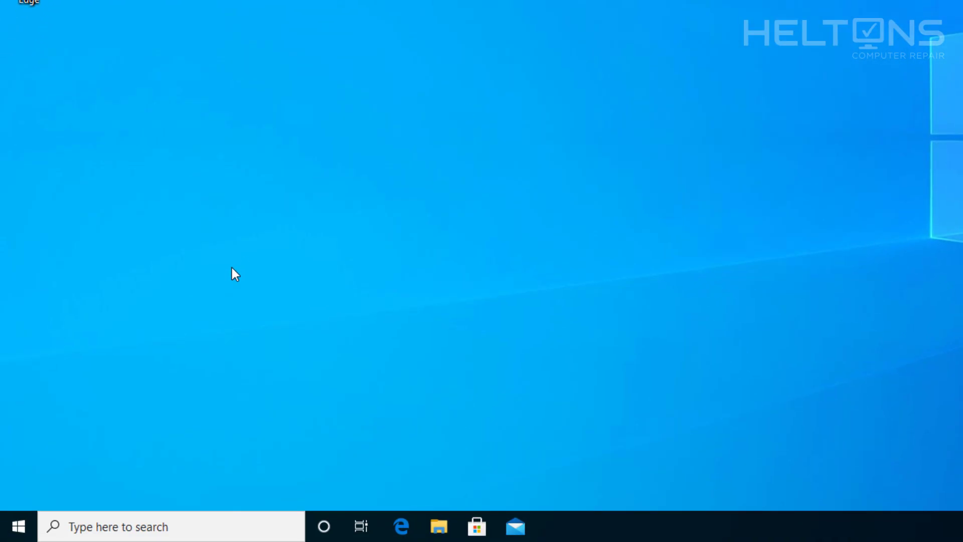
pyautogui.click(12, 527)
pyautogui.moveTo(3, 382)
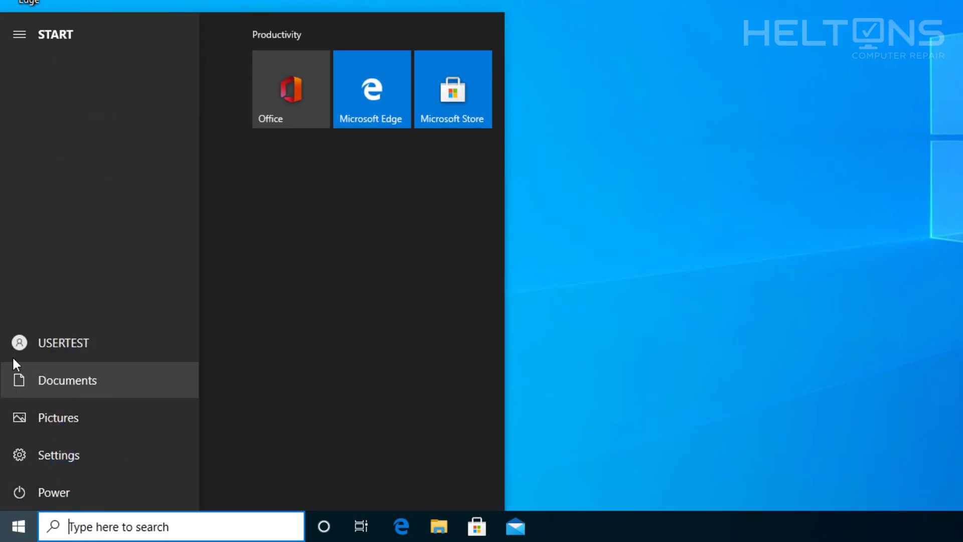
pyautogui.click(45, 344)
pyautogui.click(71, 270)
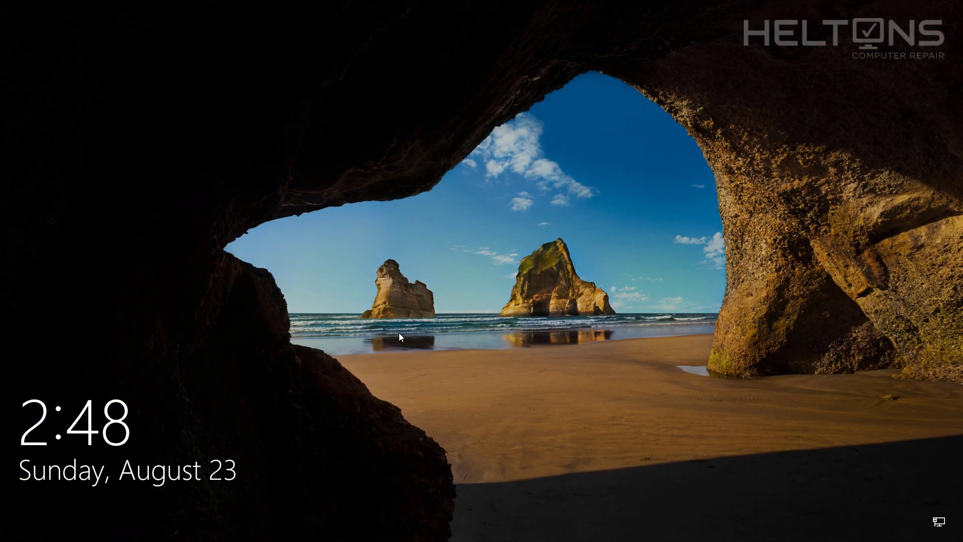
# Step: Sign in to the renamed user account from the lock screen, entering its account password
pyautogui.click(399, 333)
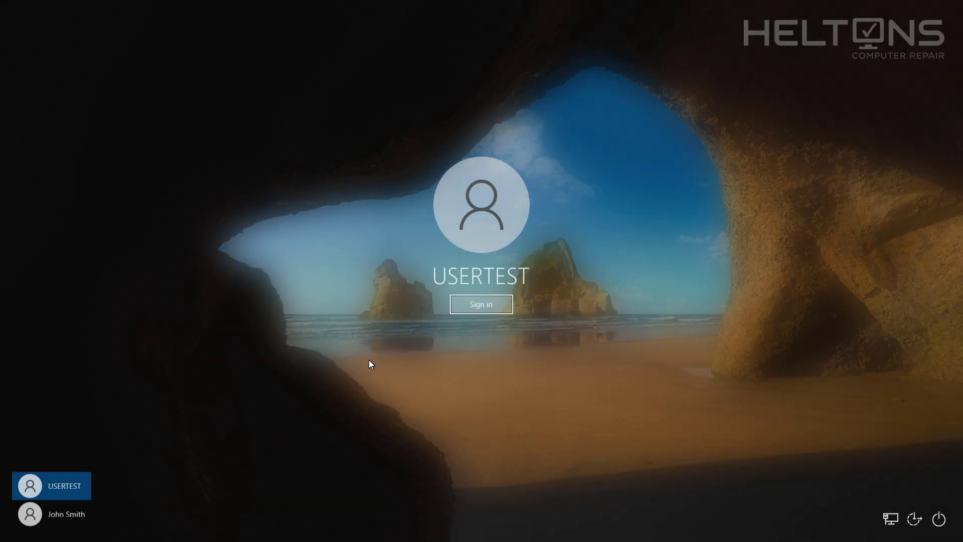
pyautogui.click(76, 520)
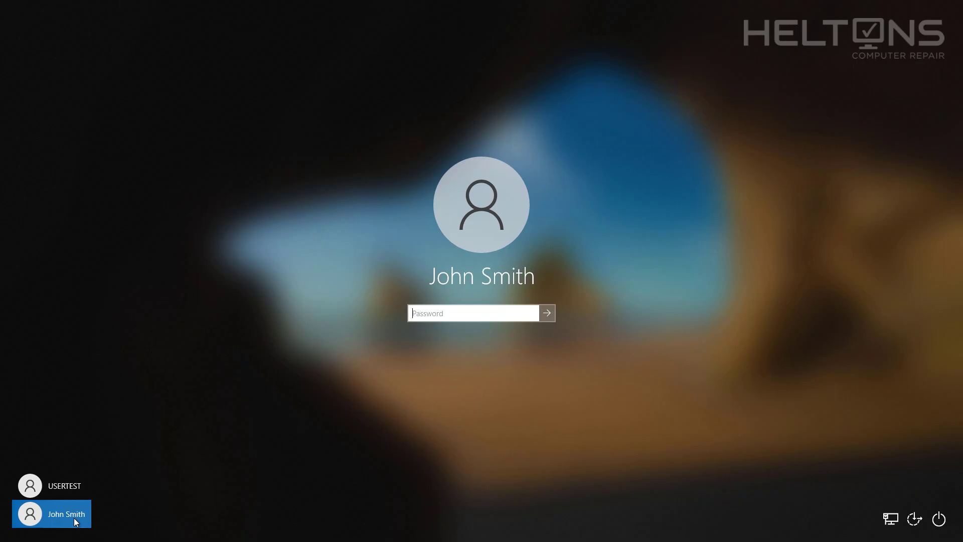
pyautogui.write('*****')
pyautogui.press('Return')
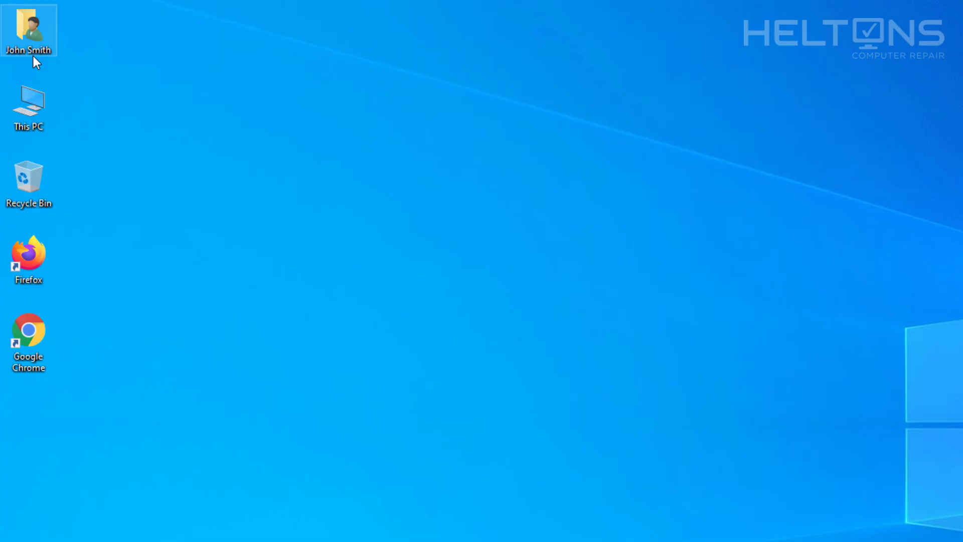
# Step: Open the renamed user's profile folder in C:\Users to check its contents
pyautogui.doubleClick(52, 125)
pyautogui.doubleClick(210, 221)
pyautogui.click(183, 164)
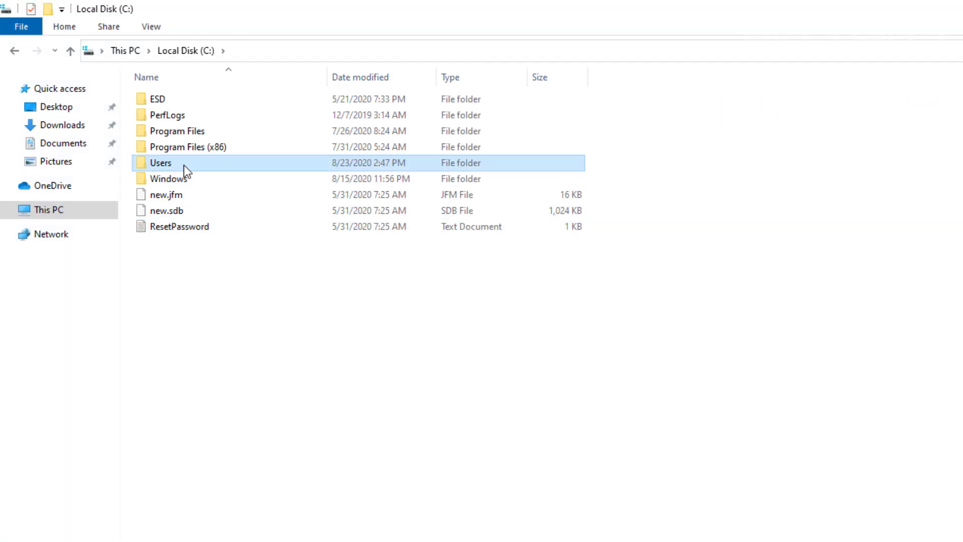
pyautogui.doubleClick(184, 165)
pyautogui.doubleClick(187, 101)
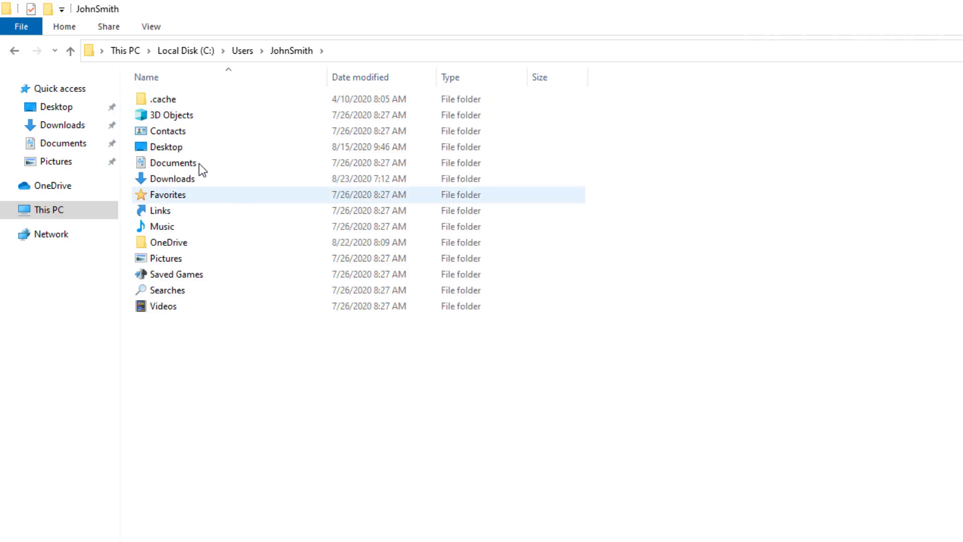
# Step: Create a new text document in the Desktop folder of the renamed profile and close File Explorer
pyautogui.doubleClick(188, 146)
pyautogui.rightClick(330, 282)
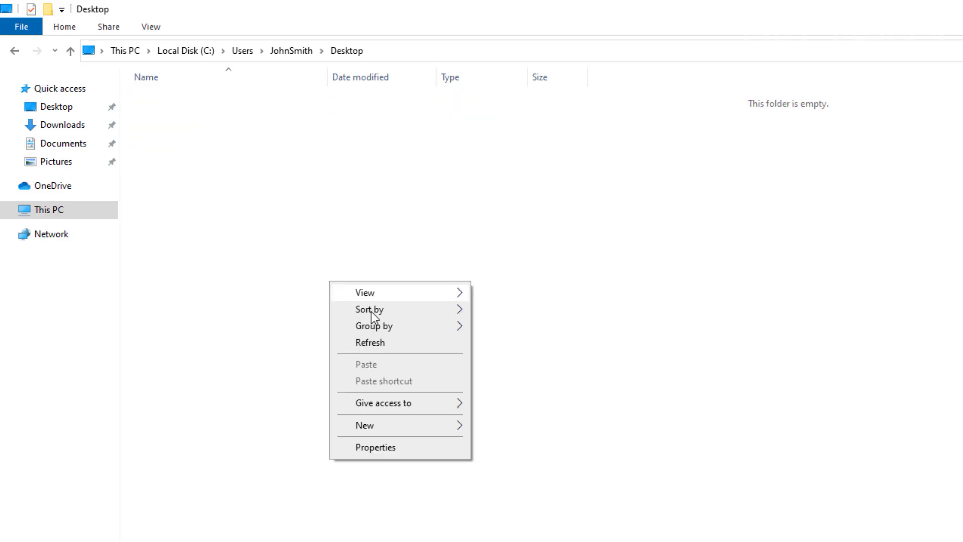
pyautogui.moveTo(416, 424)
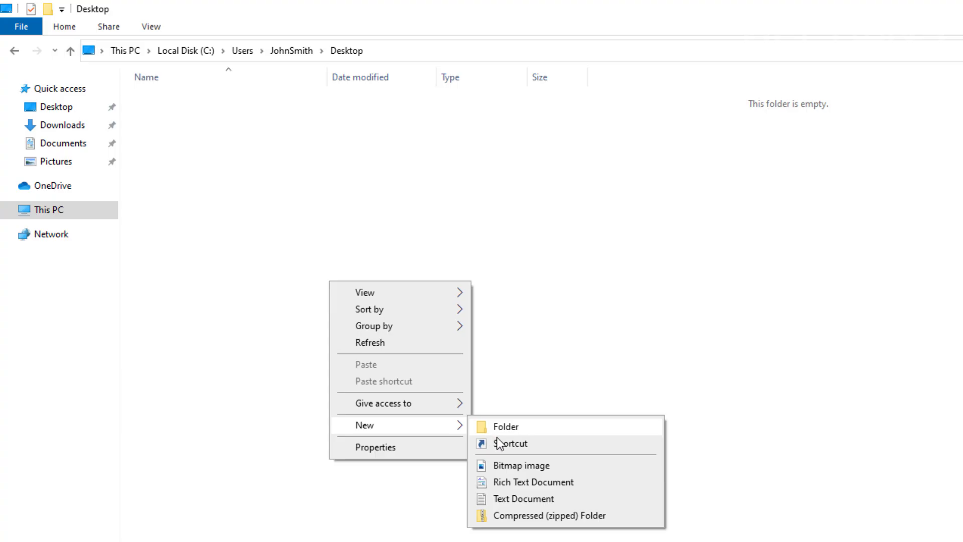
pyautogui.click(522, 498)
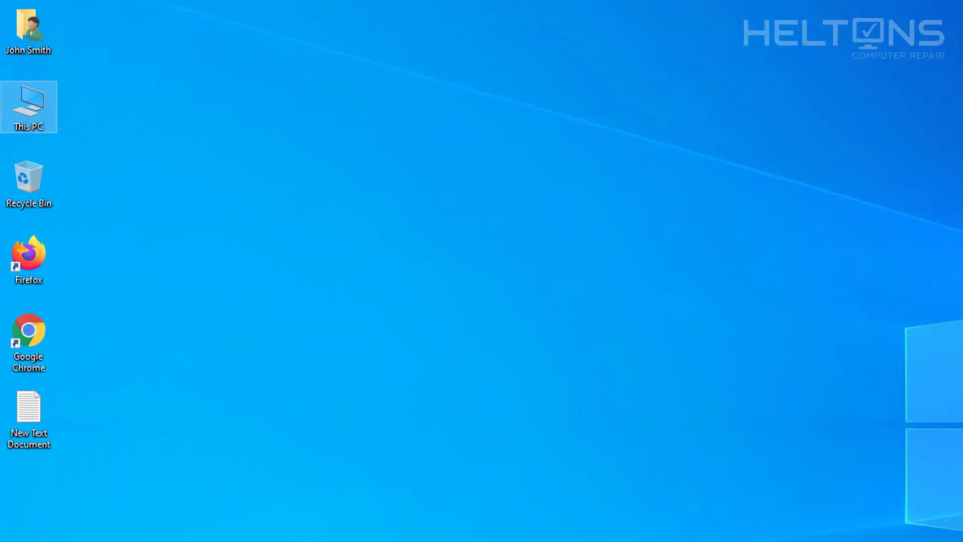
pyautogui.click(895, 239)
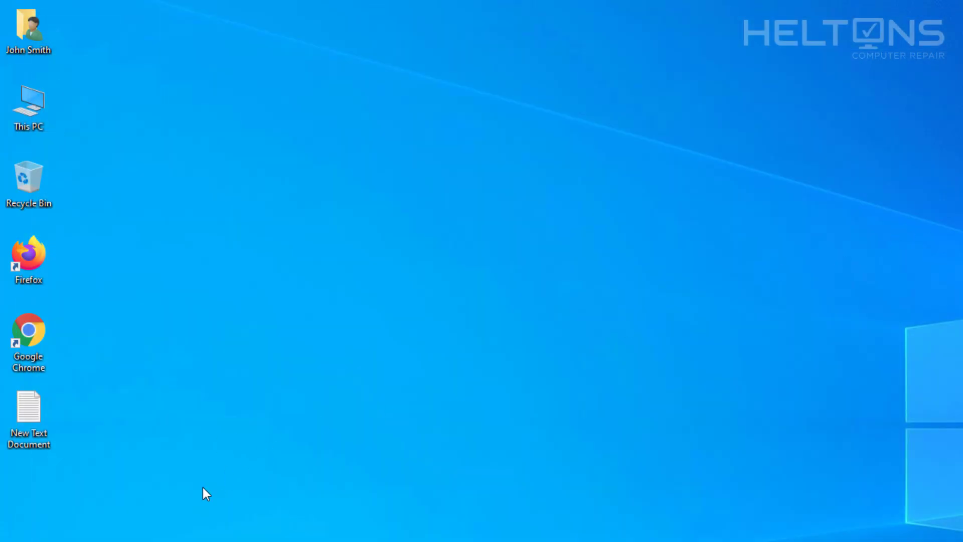
# Step: Permanently delete the New Text Document from the desktop
pyautogui.moveTo(52, 423); pyautogui.dragTo(14, 408)
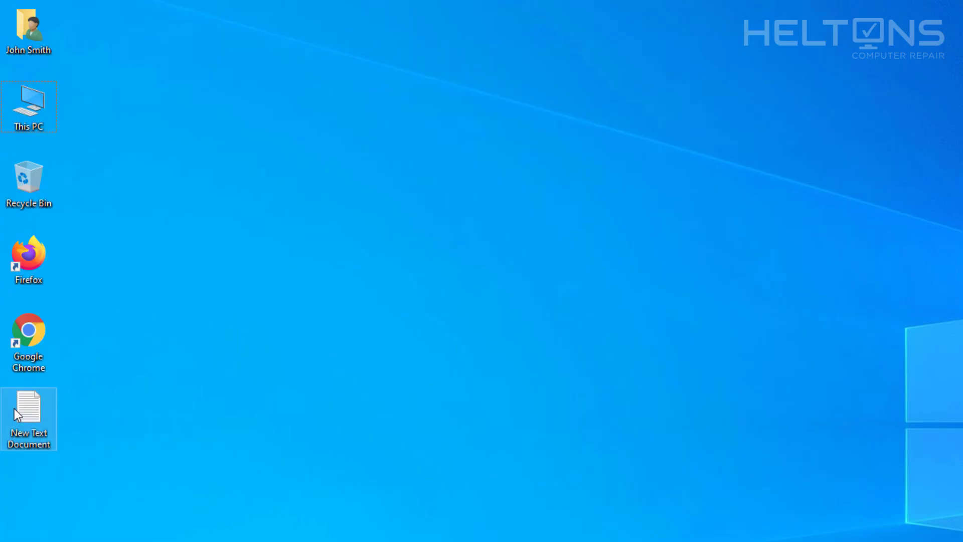
pyautogui.hotkey('shift', 'Delete')
pyautogui.press('Return')
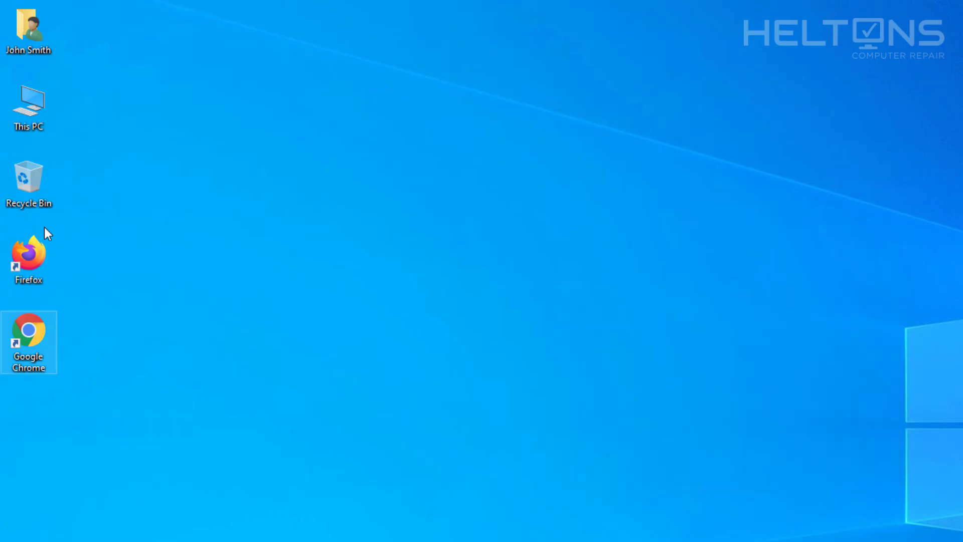
pyautogui.doubleClick(26, 119)
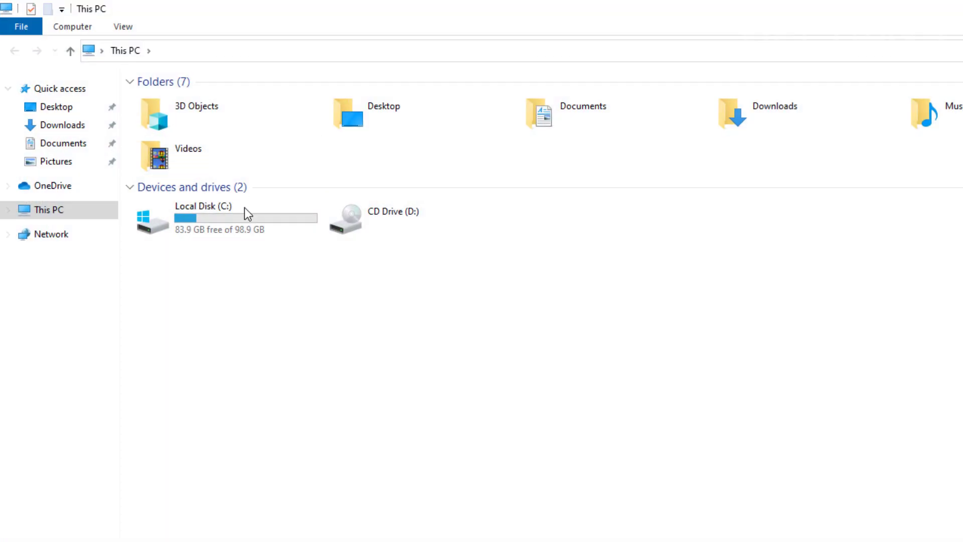
pyautogui.doubleClick(245, 219)
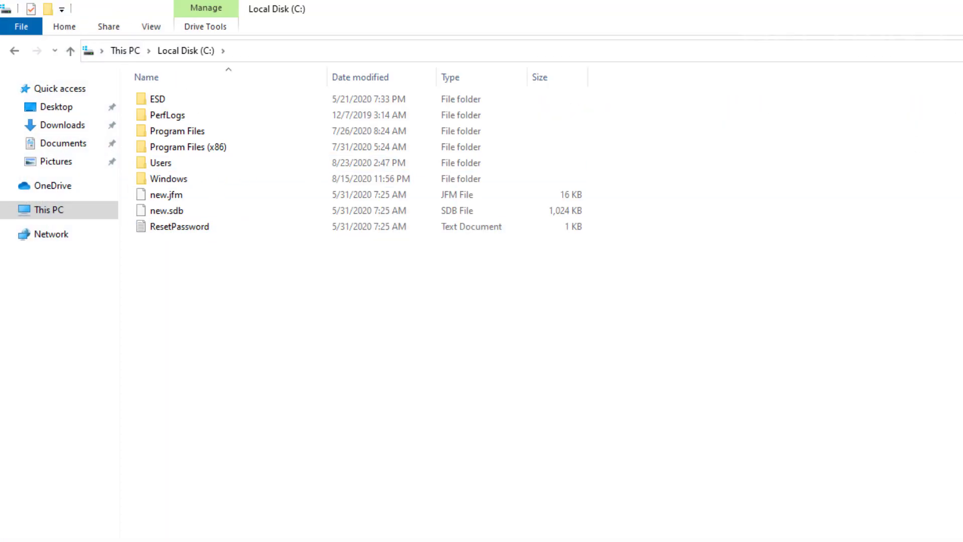
pyautogui.hotkey('alt', 'F4')
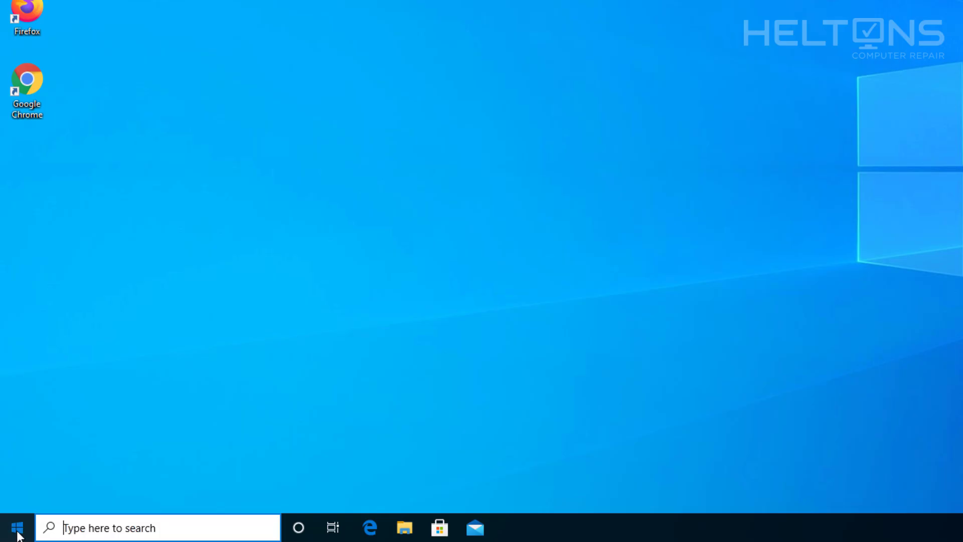
# Step: Search Windows for cmd and run Command Prompt as administrator, allowing it to make changes to the device
pyautogui.click(18, 536)
pyautogui.click(81, 528)
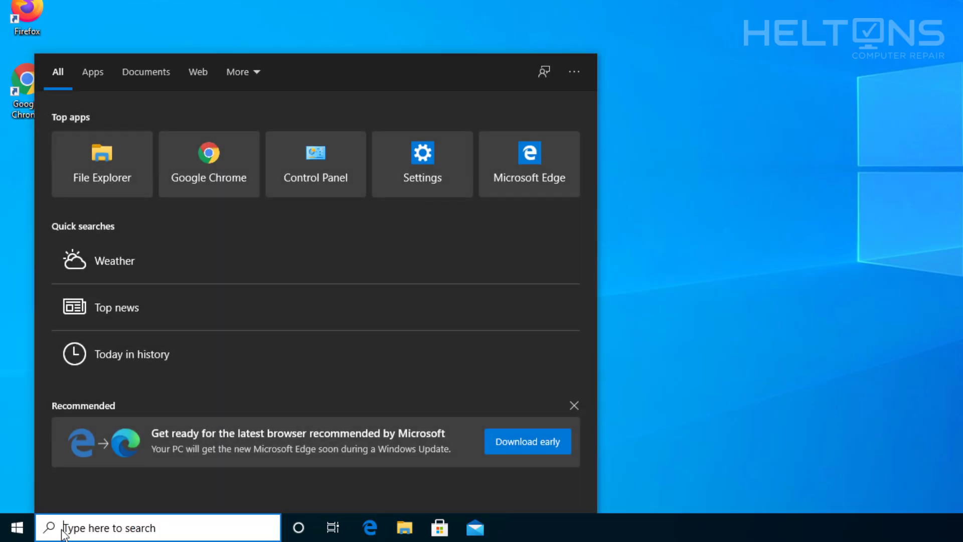
pyautogui.write('cmd')
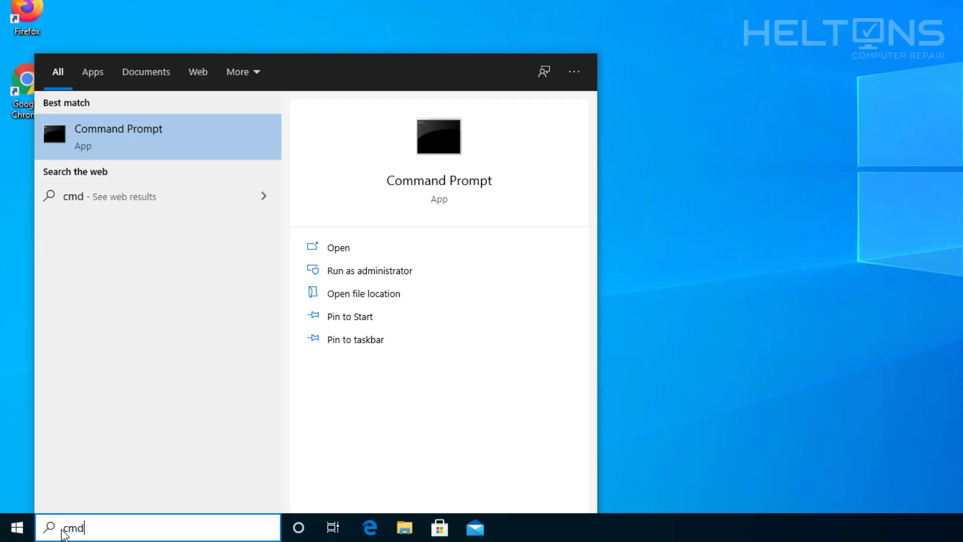
pyautogui.rightClick(149, 137)
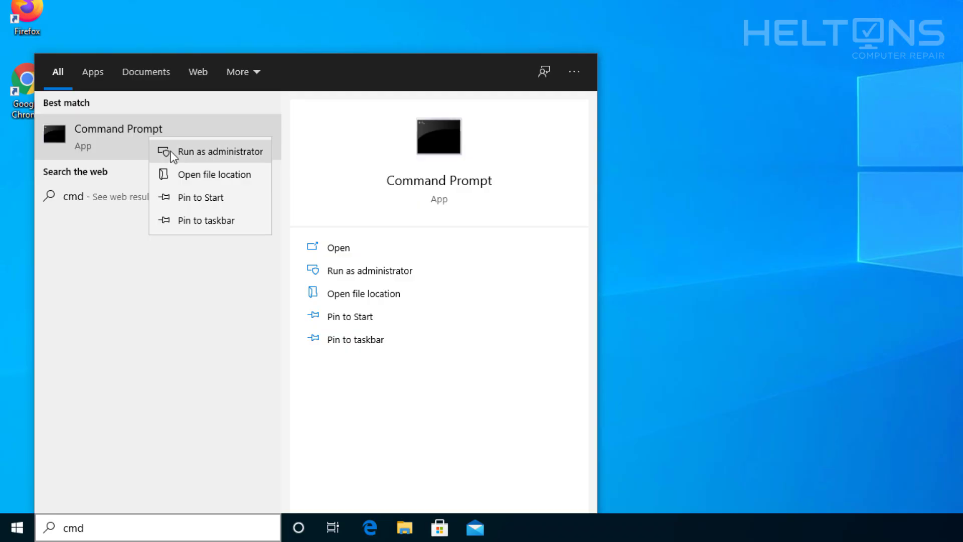
pyautogui.click(173, 153)
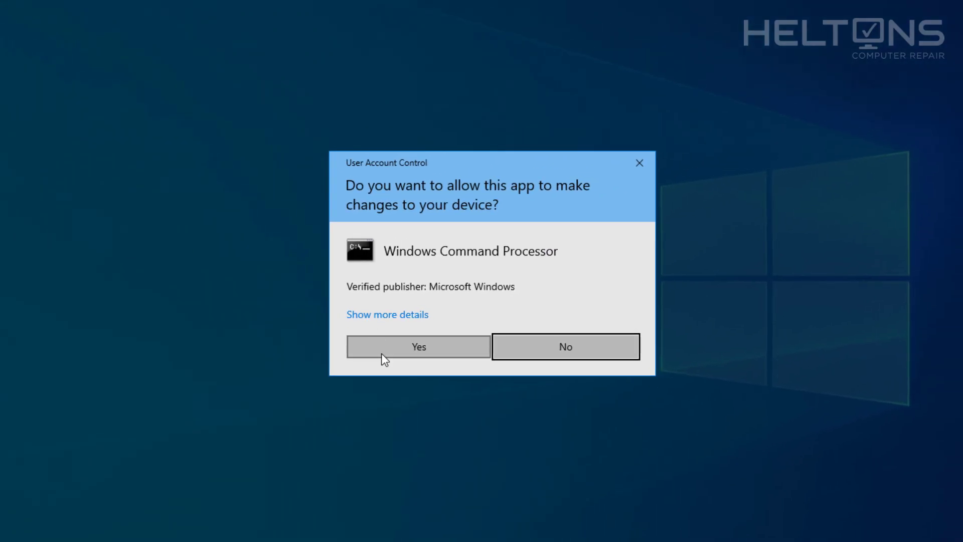
pyautogui.click(382, 353)
pyautogui.click(508, 255)
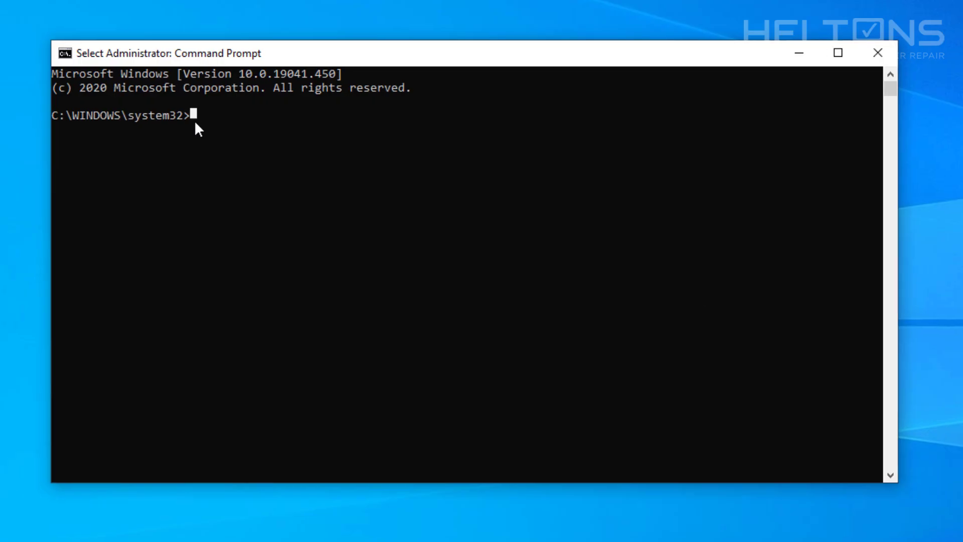
# Step: Run net user to list the computer's accounts and highlight USERTEST in the output
pyautogui.write('net user')
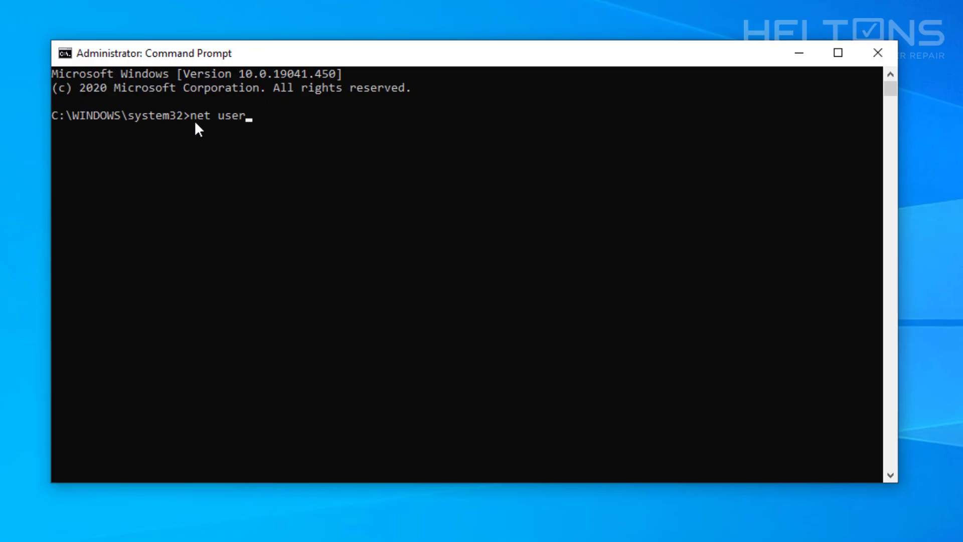
pyautogui.press('Return')
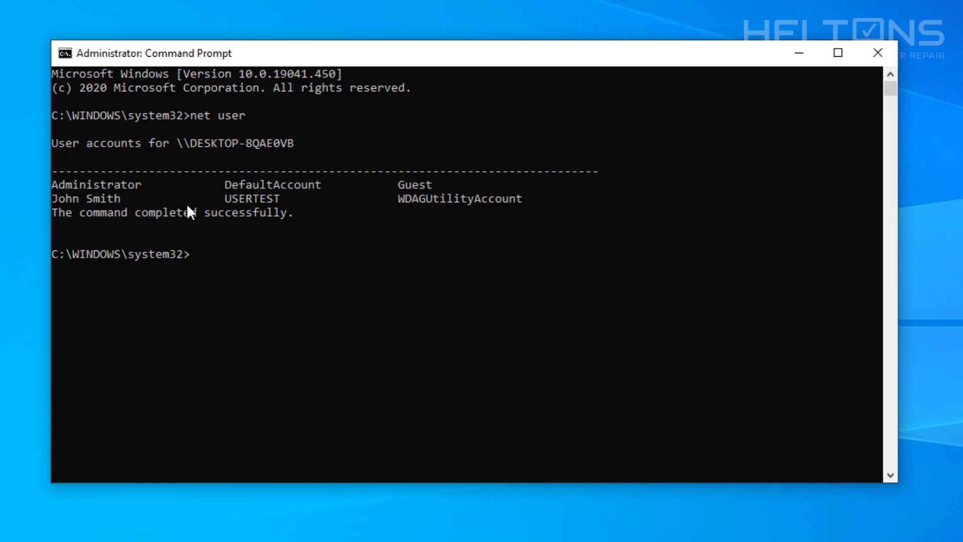
pyautogui.moveTo(224, 199); pyautogui.dragTo(278, 200)
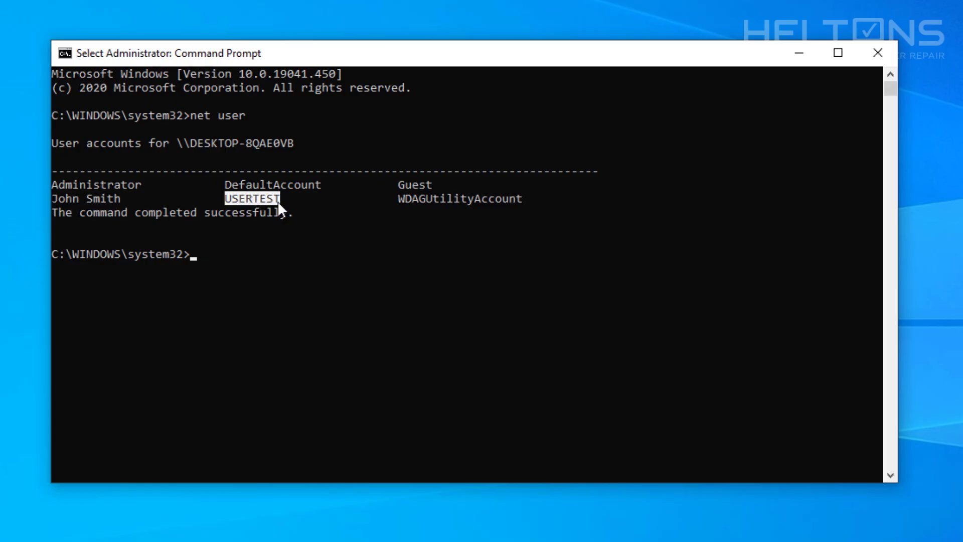
# Step: Delete the temporary account by running net user usertest /del and close Command Prompt
pyautogui.click(195, 257)
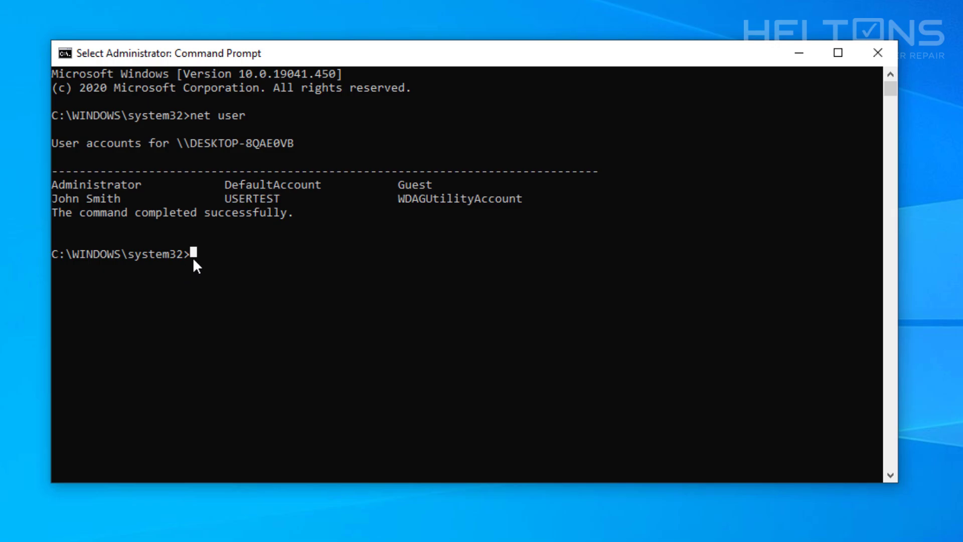
pyautogui.write('net u')
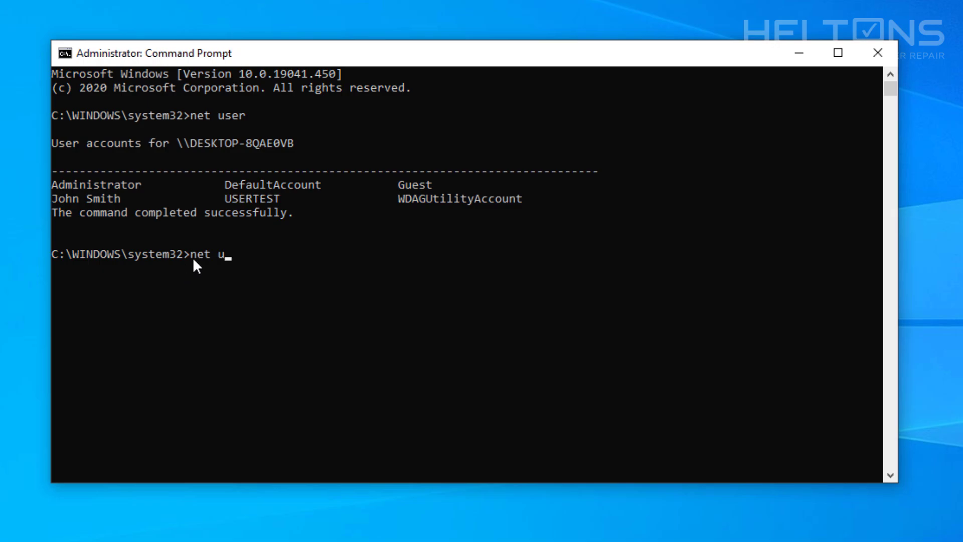
pyautogui.write('ser usertest /')
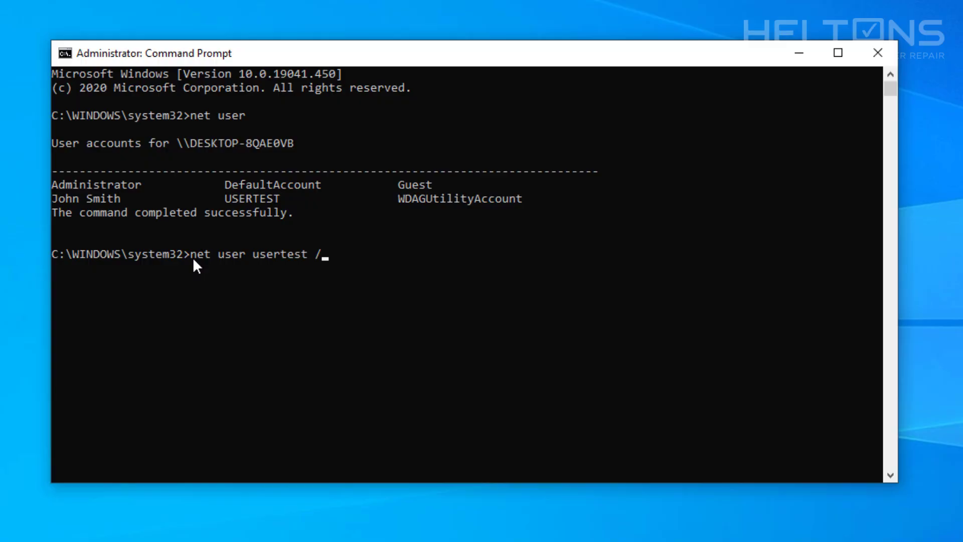
pyautogui.write('del')
pyautogui.press('Return')
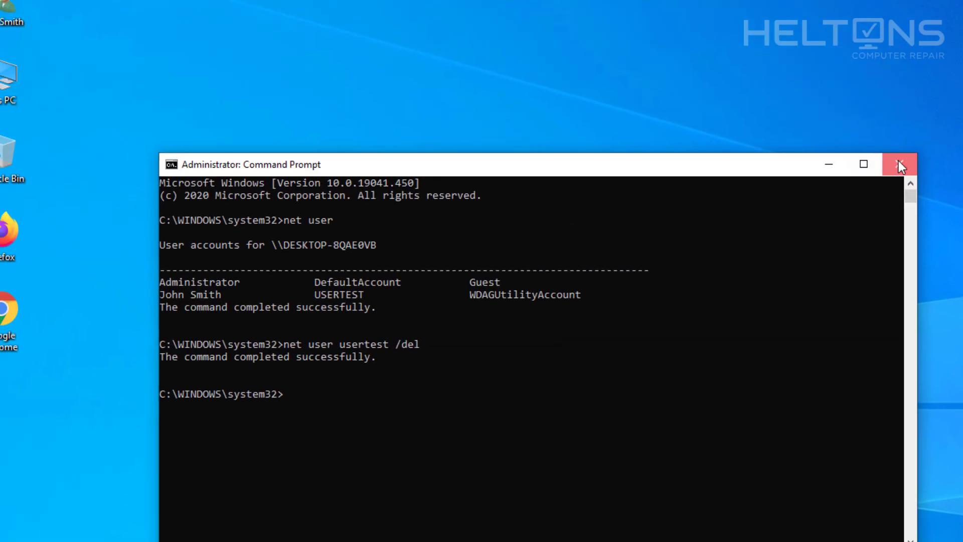
pyautogui.click(899, 165)
# Step: Open the Users folder on the C: drive in File Explorer
pyautogui.doubleClick(38, 115)
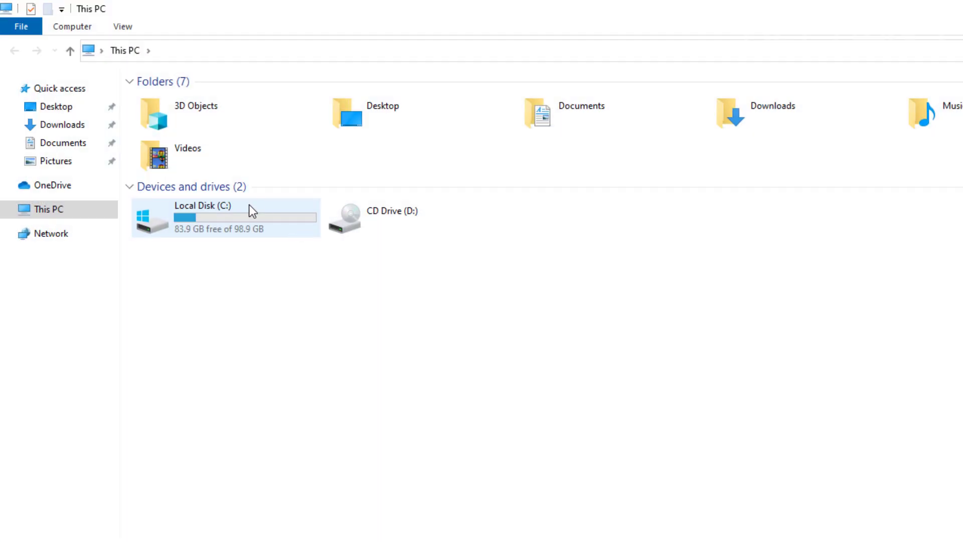
pyautogui.click(255, 213)
pyautogui.doubleClick(255, 212)
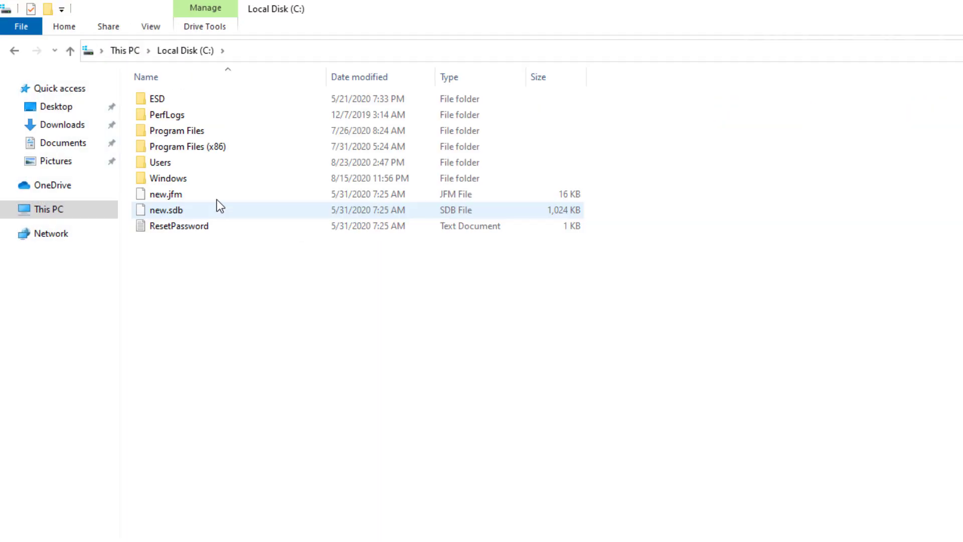
pyautogui.doubleClick(194, 163)
# Step: Try to open the USERTEST folder in C:\Users and cancel the request for permanent access
pyautogui.click(189, 134)
pyautogui.doubleClick(189, 134)
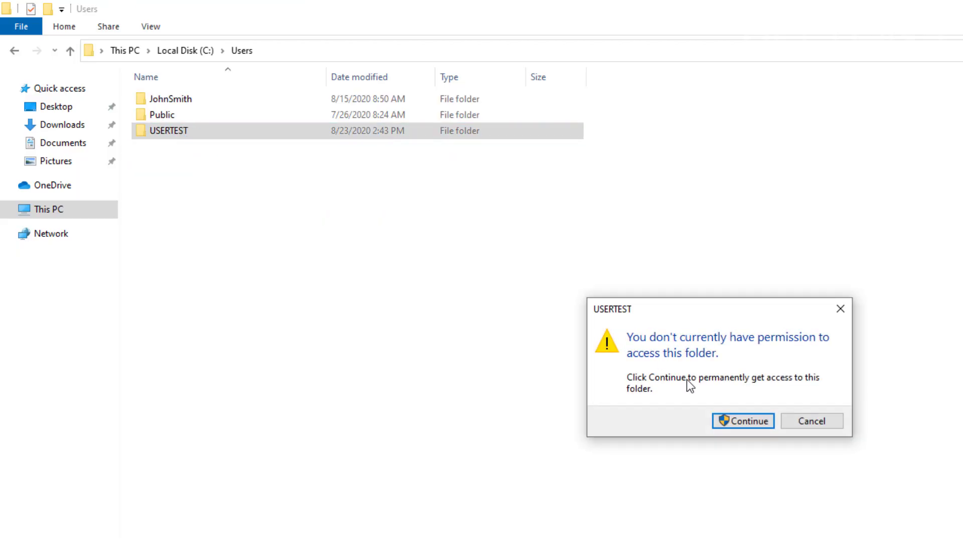
pyautogui.click(809, 420)
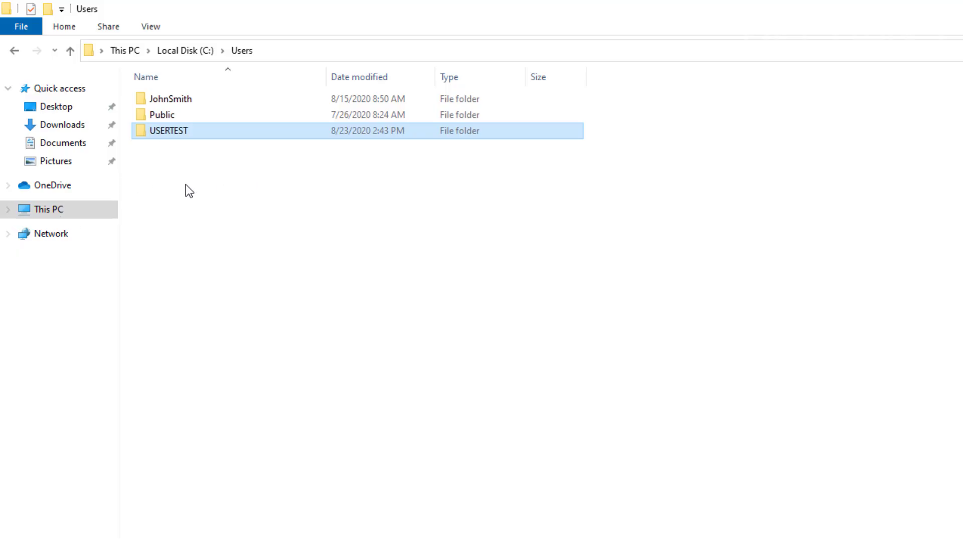
# Step: Open the computer's system properties from This PC and bring up the User Profiles settings in the advanced system settings
pyautogui.click(127, 56)
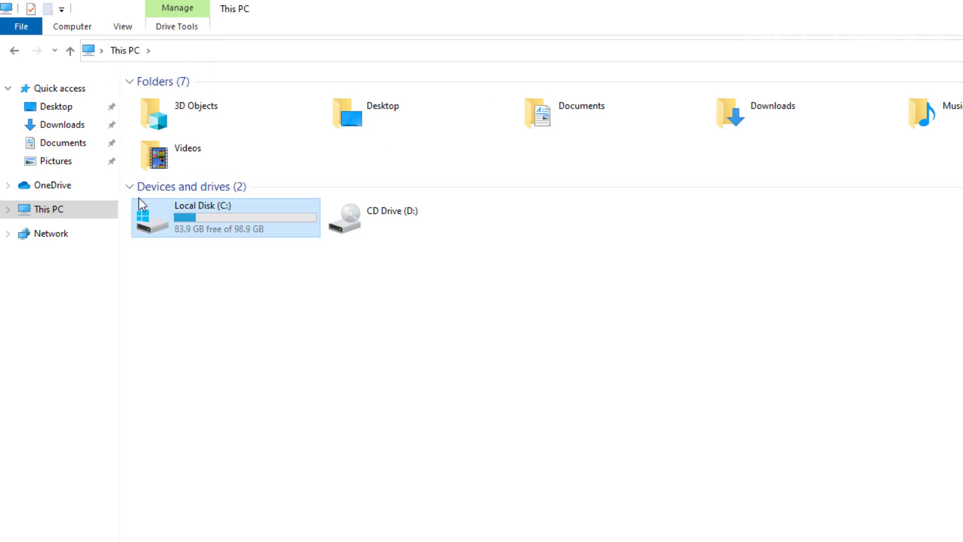
pyautogui.rightClick(59, 213)
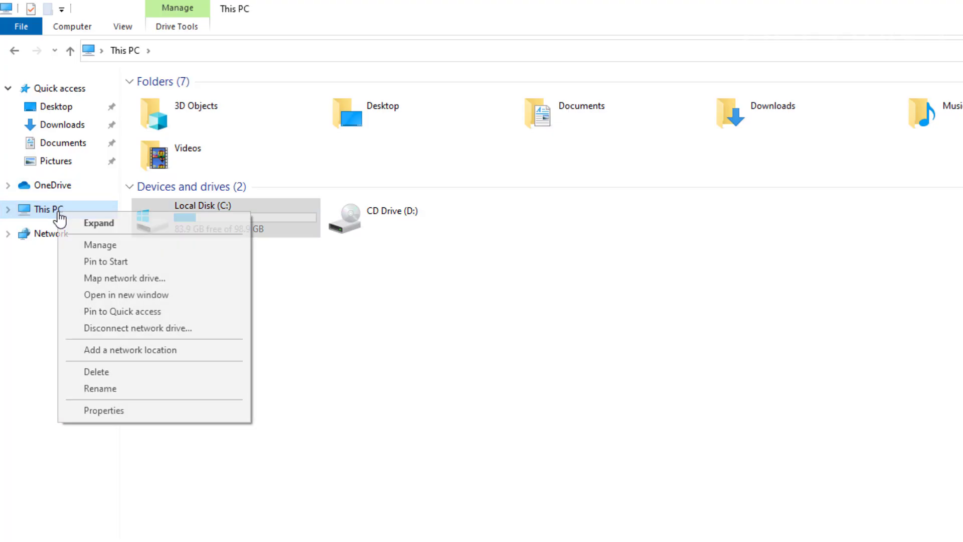
pyautogui.click(134, 415)
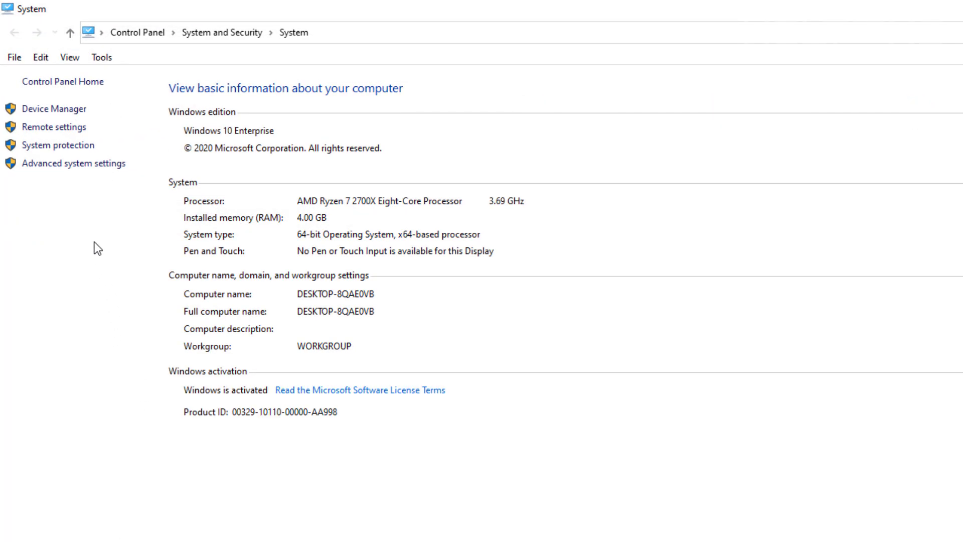
pyautogui.click(65, 145)
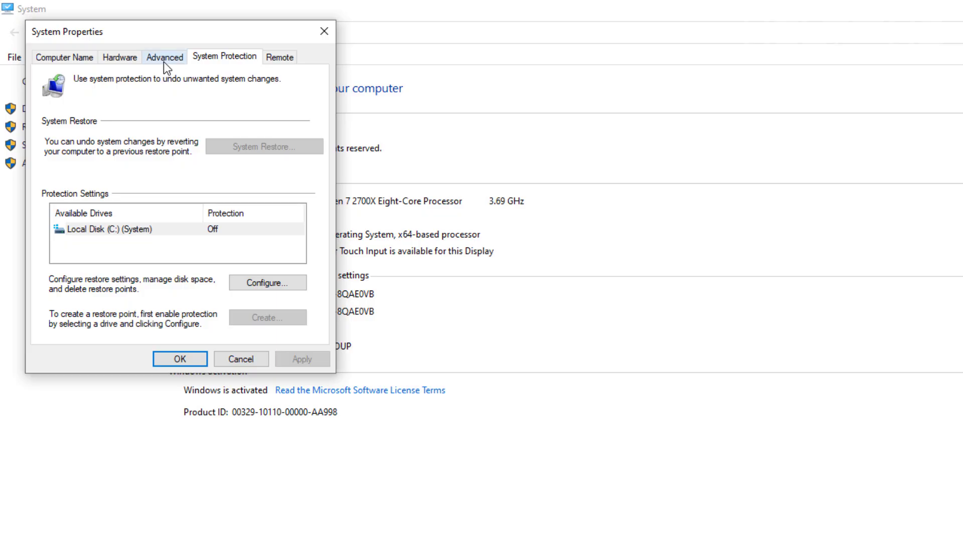
pyautogui.click(163, 62)
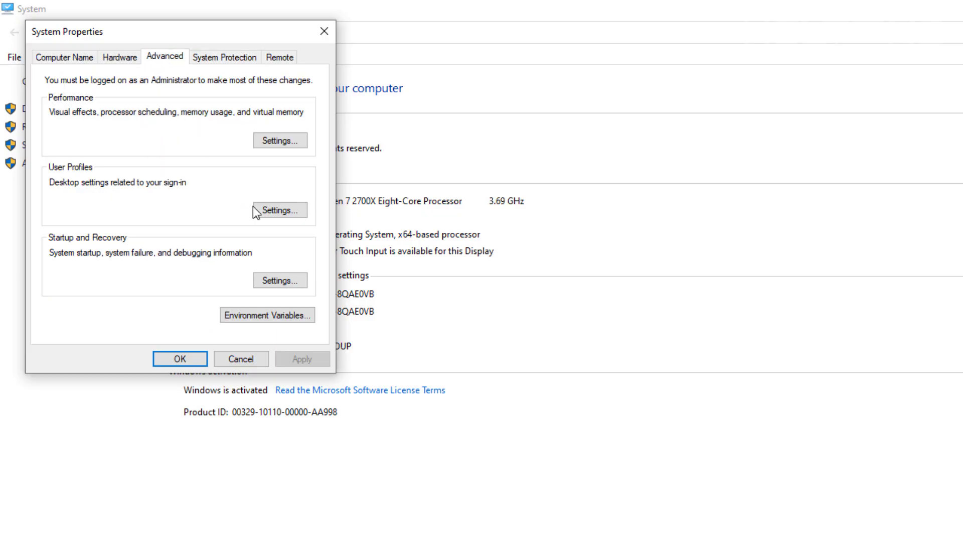
pyautogui.click(268, 213)
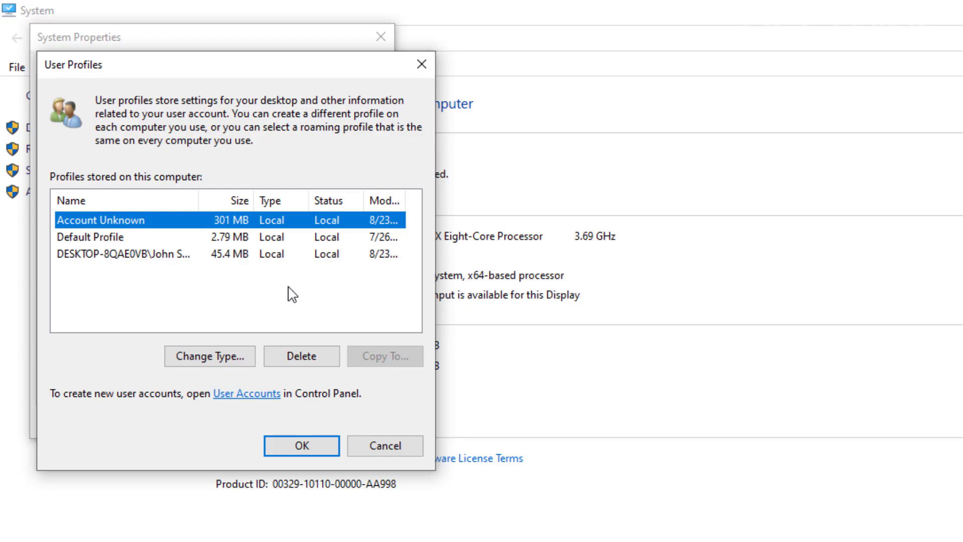
# Step: Delete the Account Unknown profile stored on the computer, confirm the deletion, and close the system settings windows
pyautogui.click(315, 357)
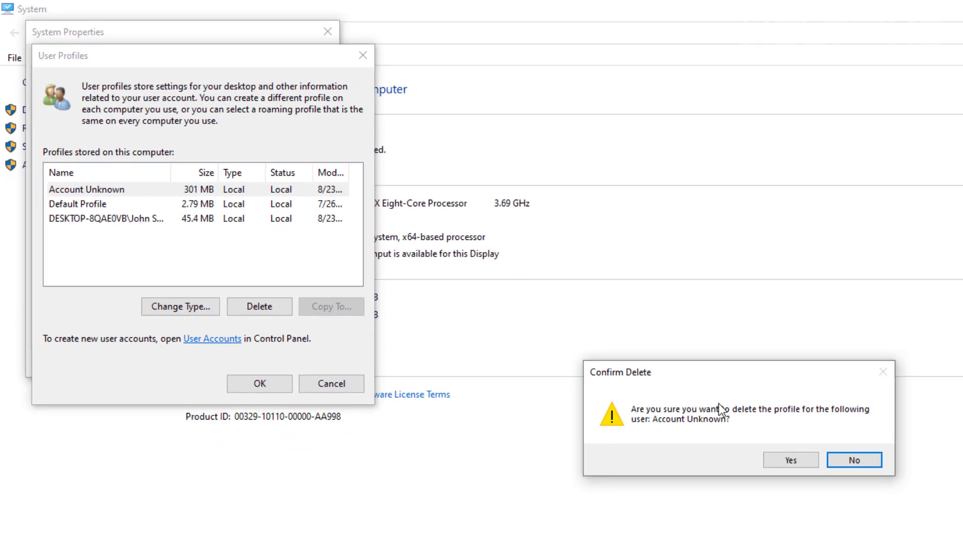
pyautogui.click(791, 460)
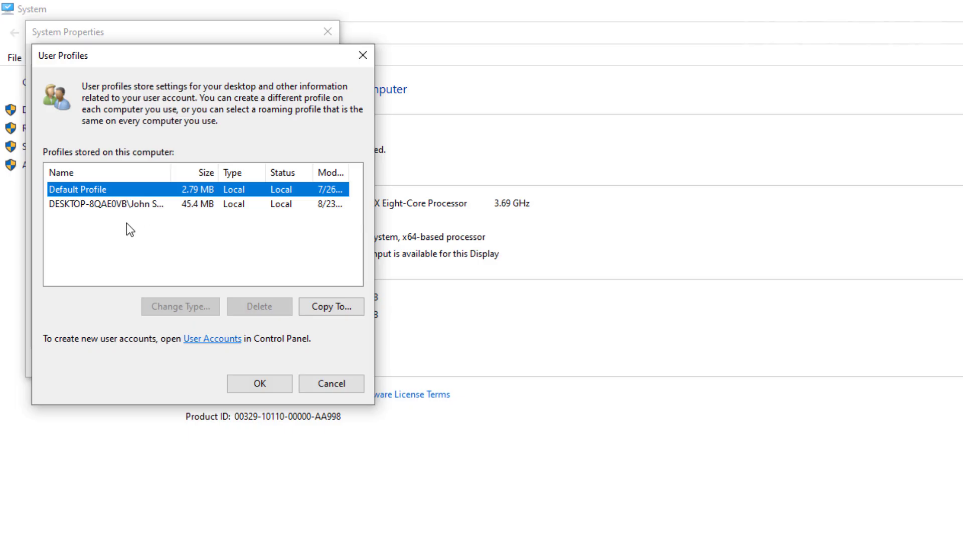
pyautogui.click(267, 381)
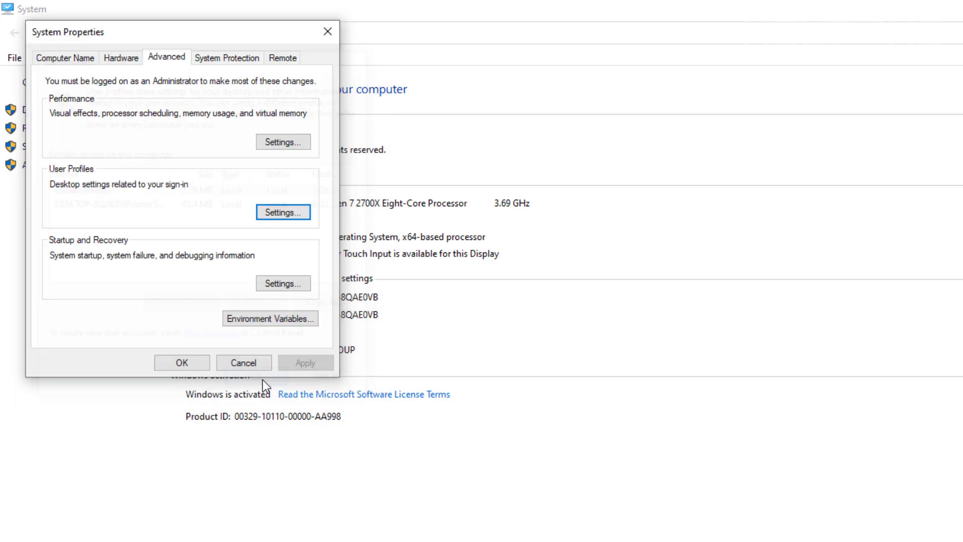
pyautogui.click(199, 364)
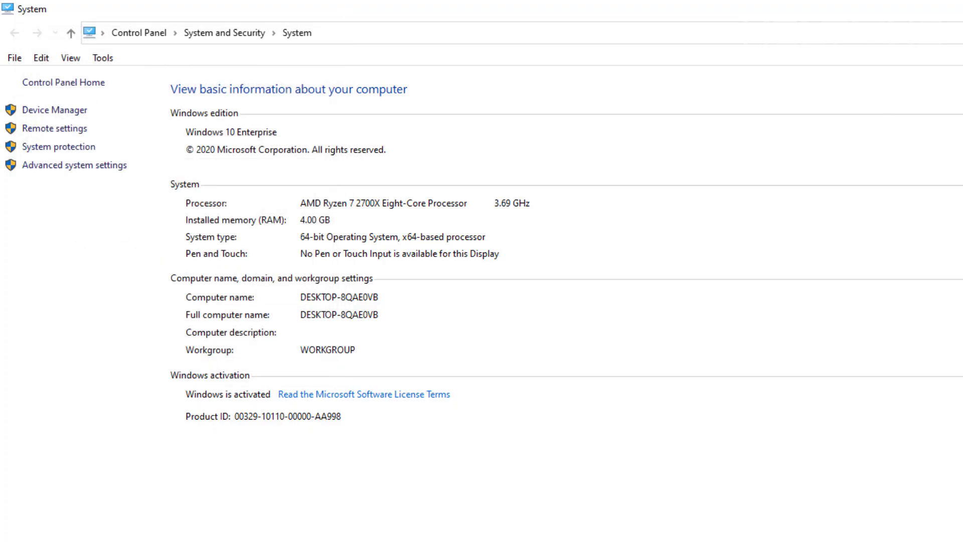
pyautogui.hotkey('alt', 'F4')
# Step: Reopen the Users folder on the C: drive in File Explorer to check whether the USERTEST folder is gone
pyautogui.click(734, 384)
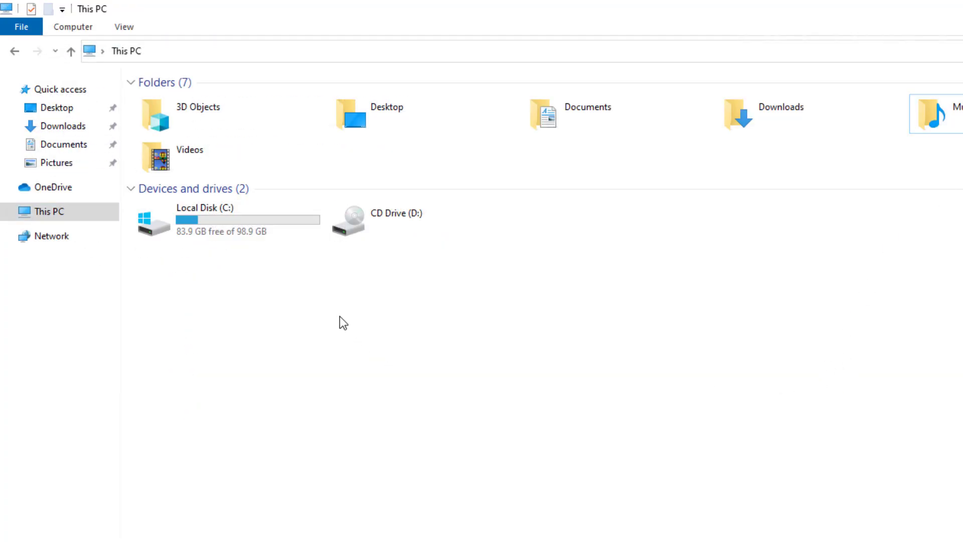
pyautogui.doubleClick(228, 235)
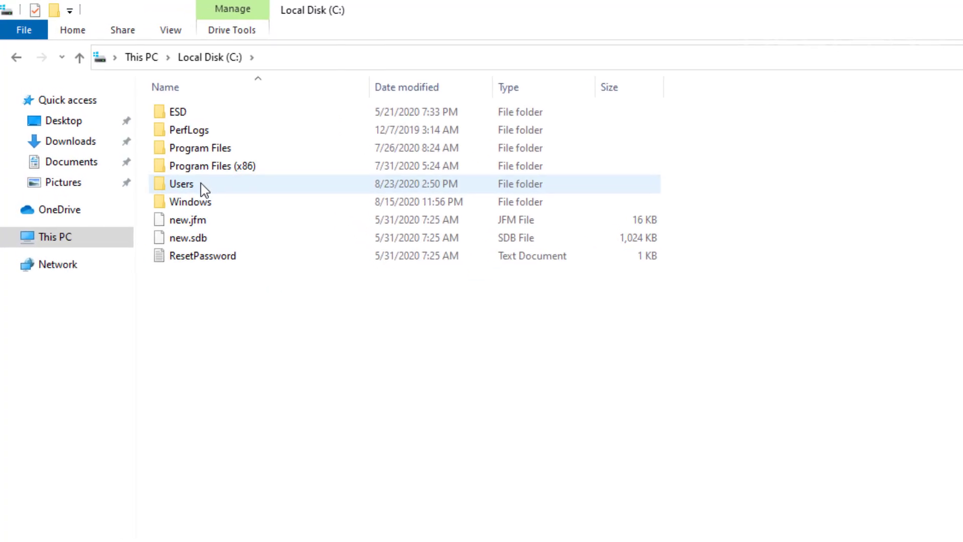
pyautogui.doubleClick(203, 189)
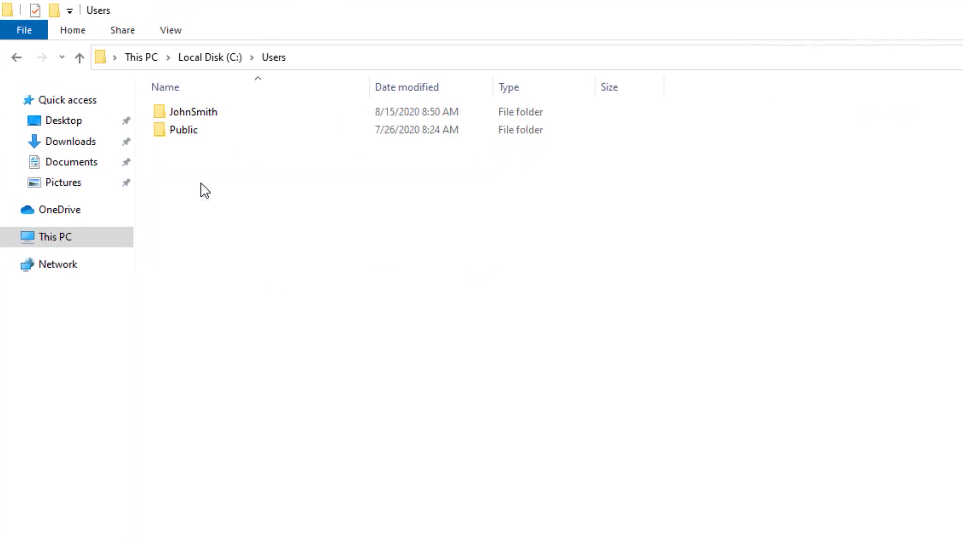